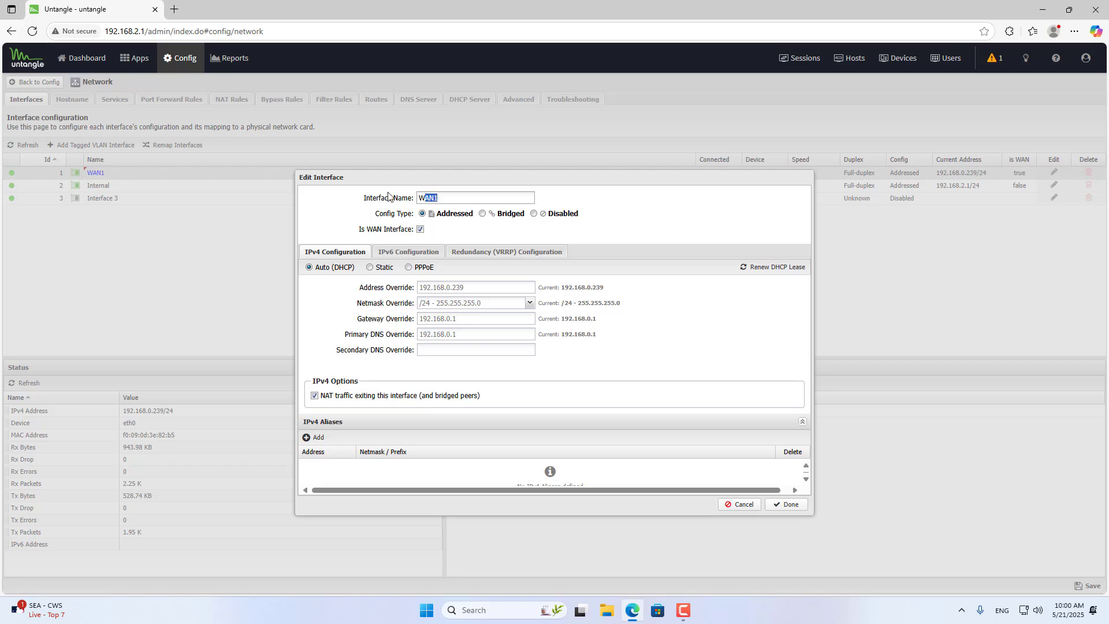
Confirm the WAN1 interface edits, and set Interface 3 to the Addressed config type with the name WAN2.
click(787, 505)
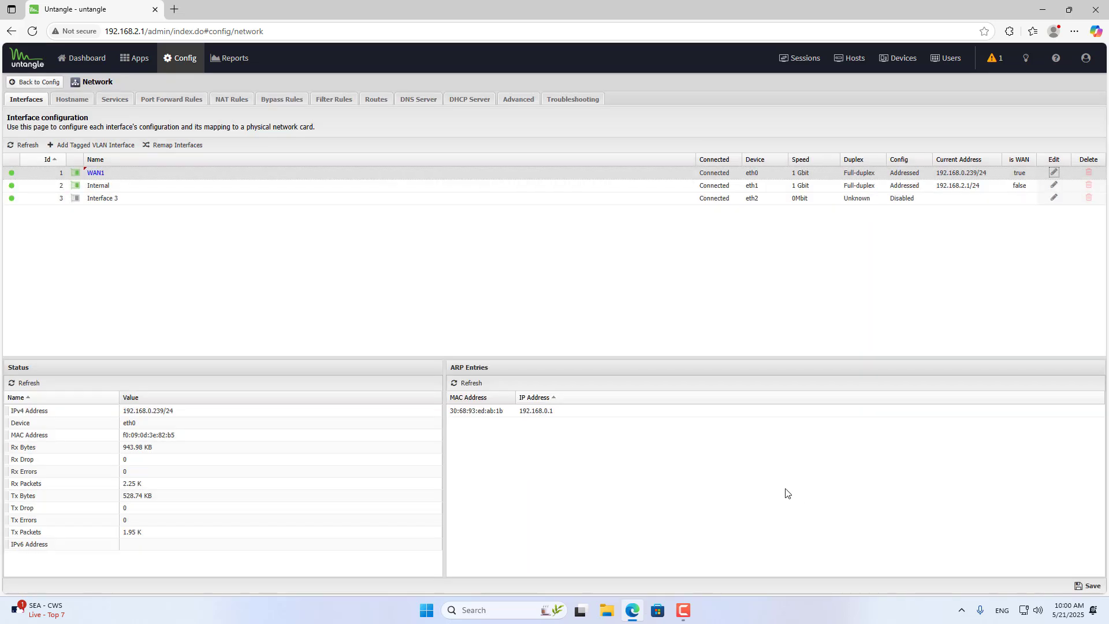
click(111, 197)
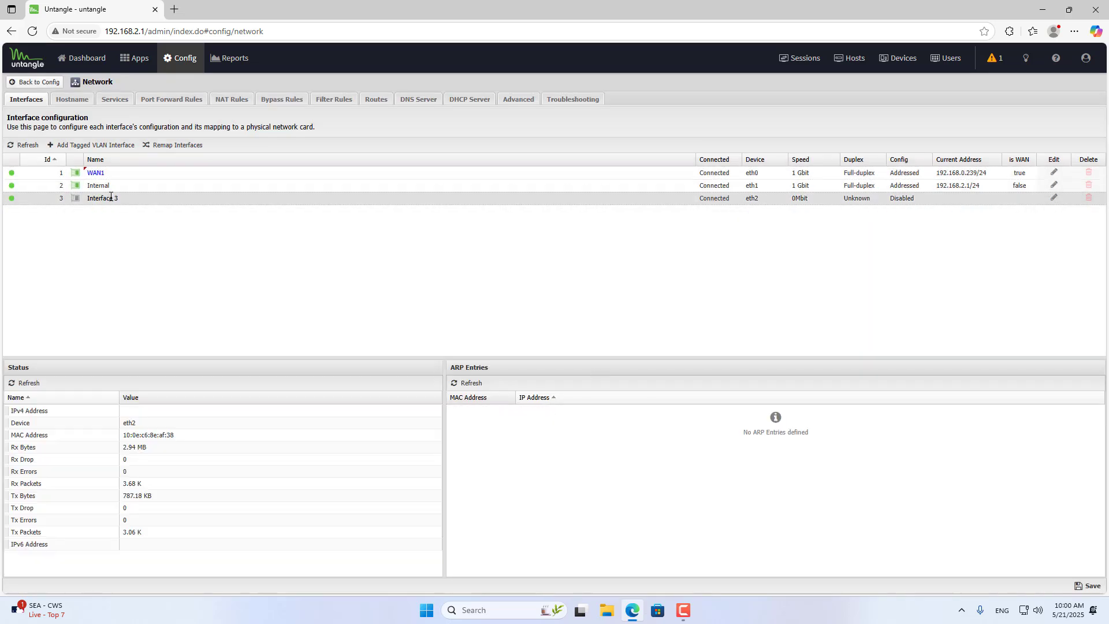
click(1054, 198)
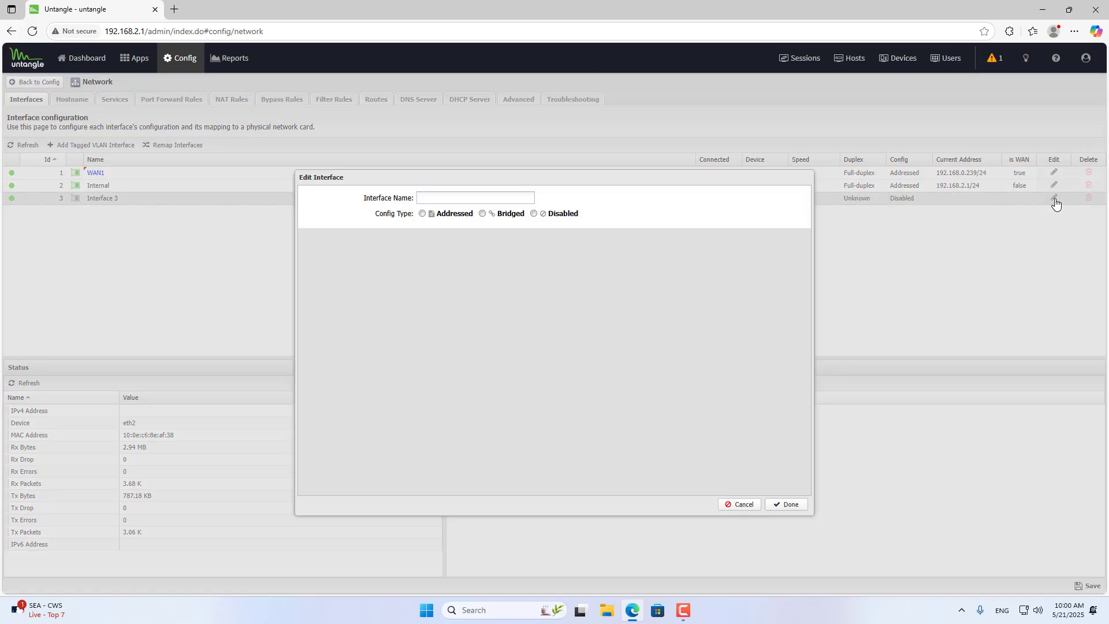
click(422, 213)
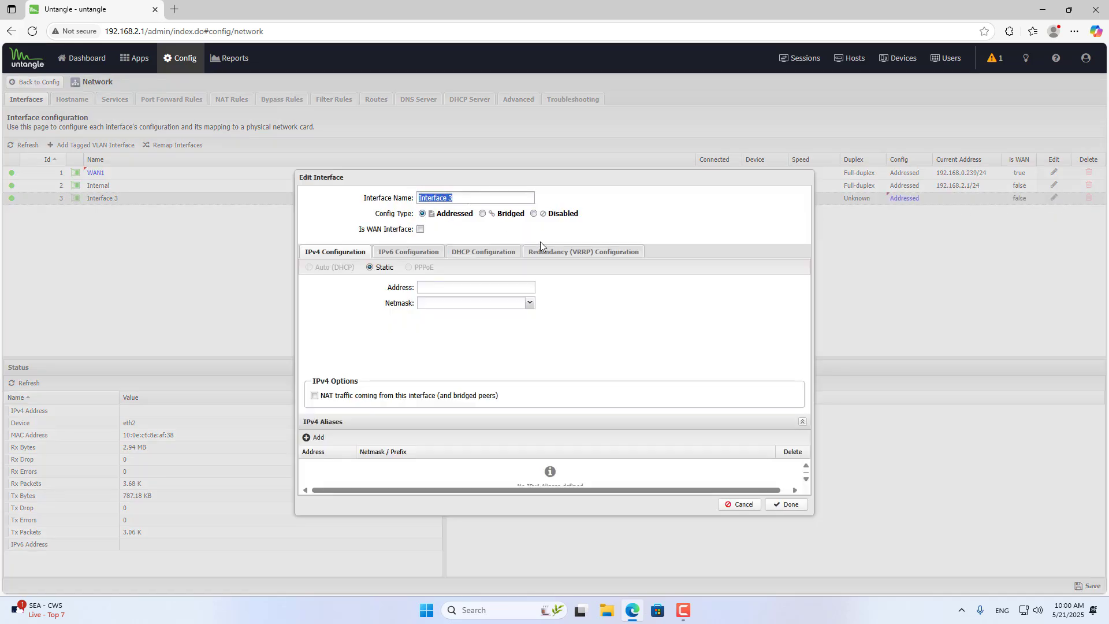
text(WAN2)
Make WAN2 a WAN interface using Auto (DHCP), renew its DHCP lease, and save the interface configuration.
click(421, 230)
click(309, 268)
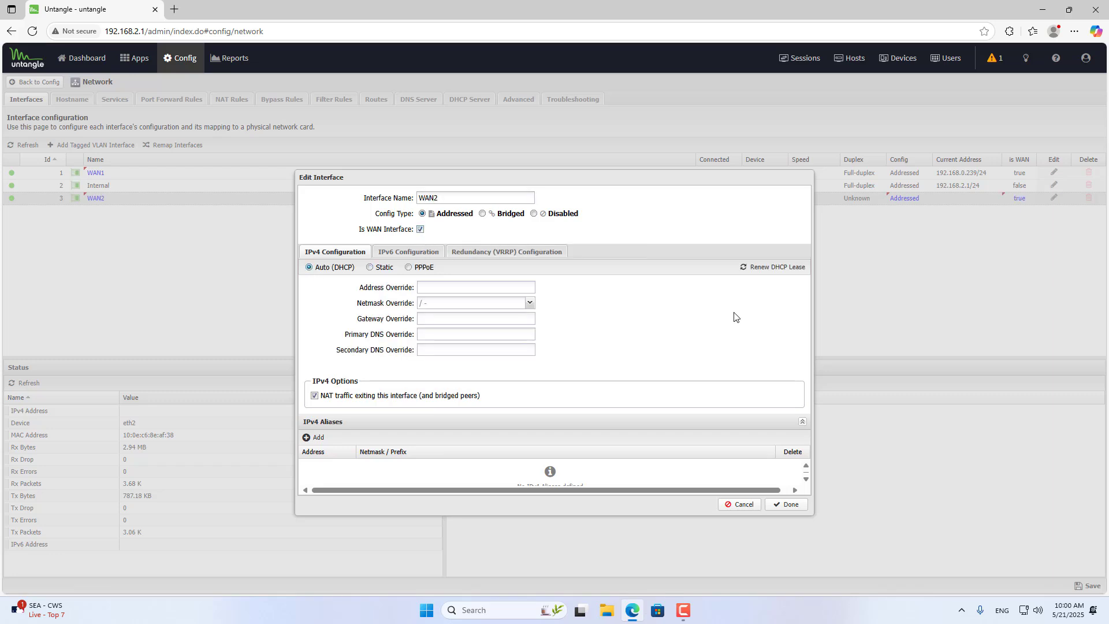
click(768, 275)
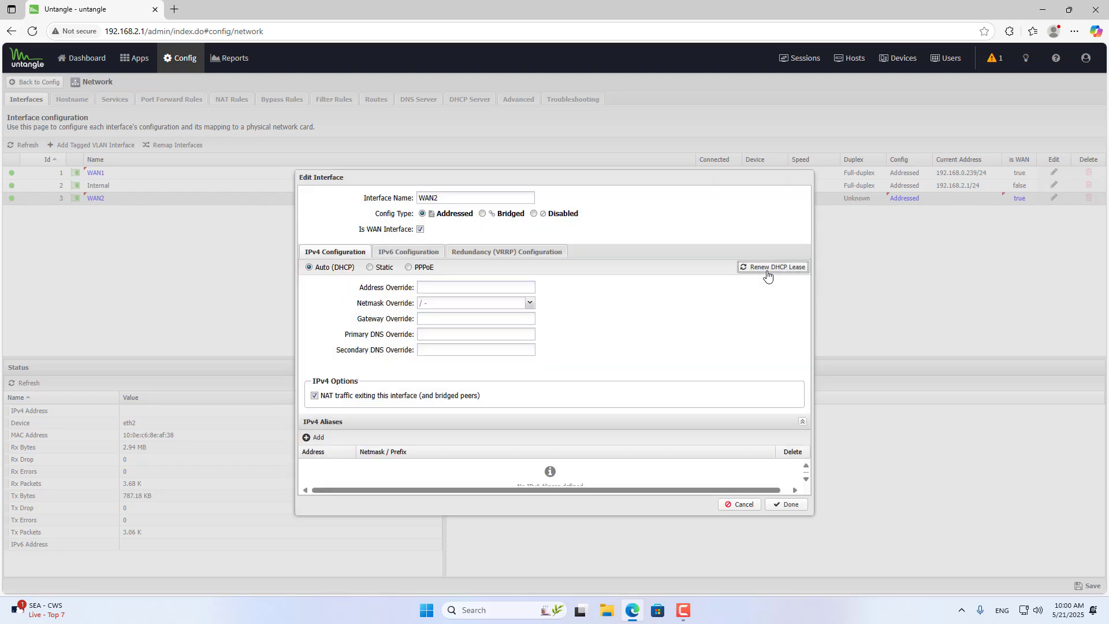
click(785, 506)
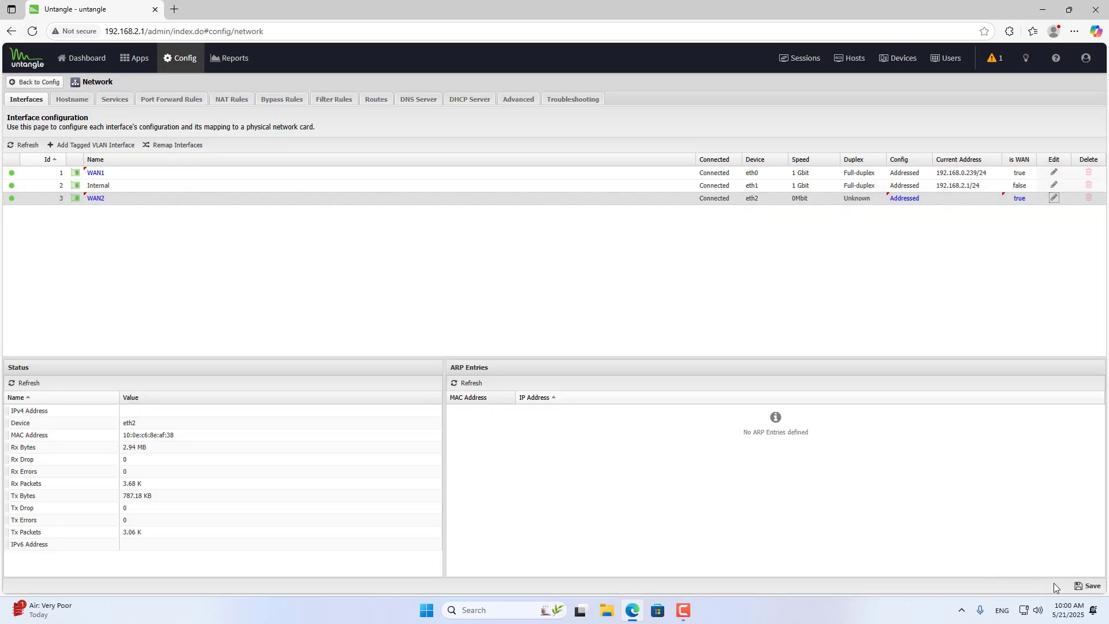
click(1087, 586)
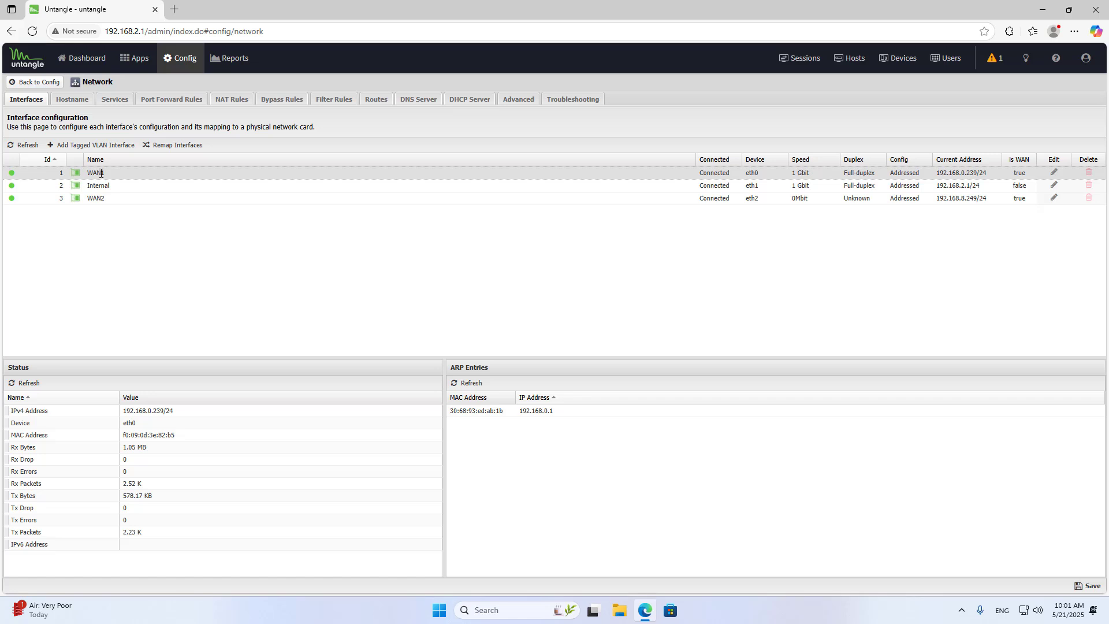
Check the current addresses and WAN flags of WAN1 and WAN2 in the interface list.
click(97, 198)
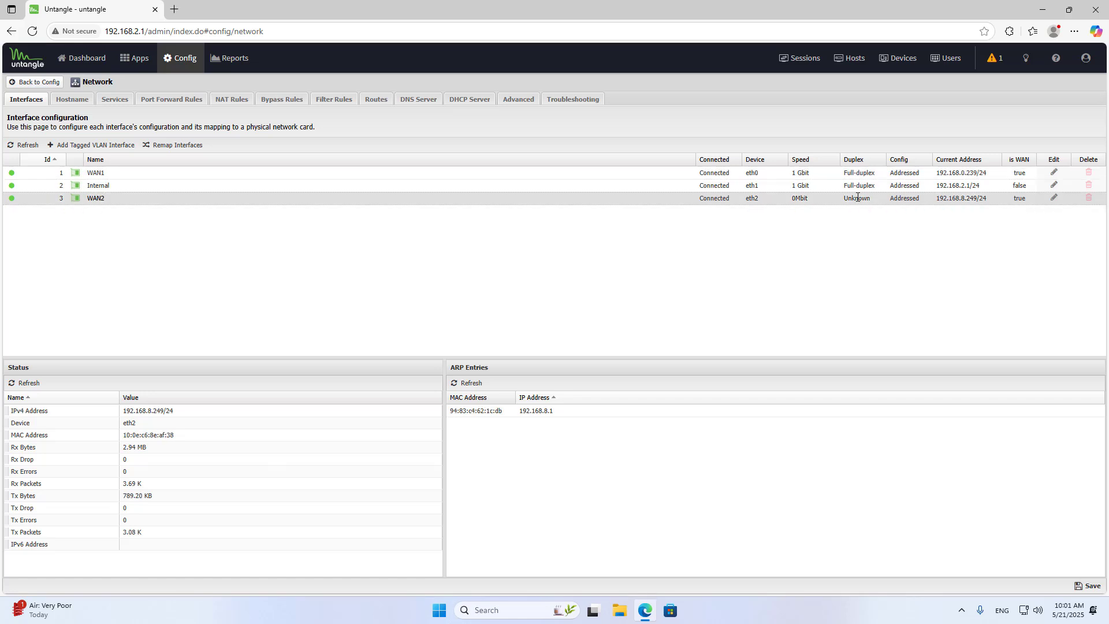
click(971, 173)
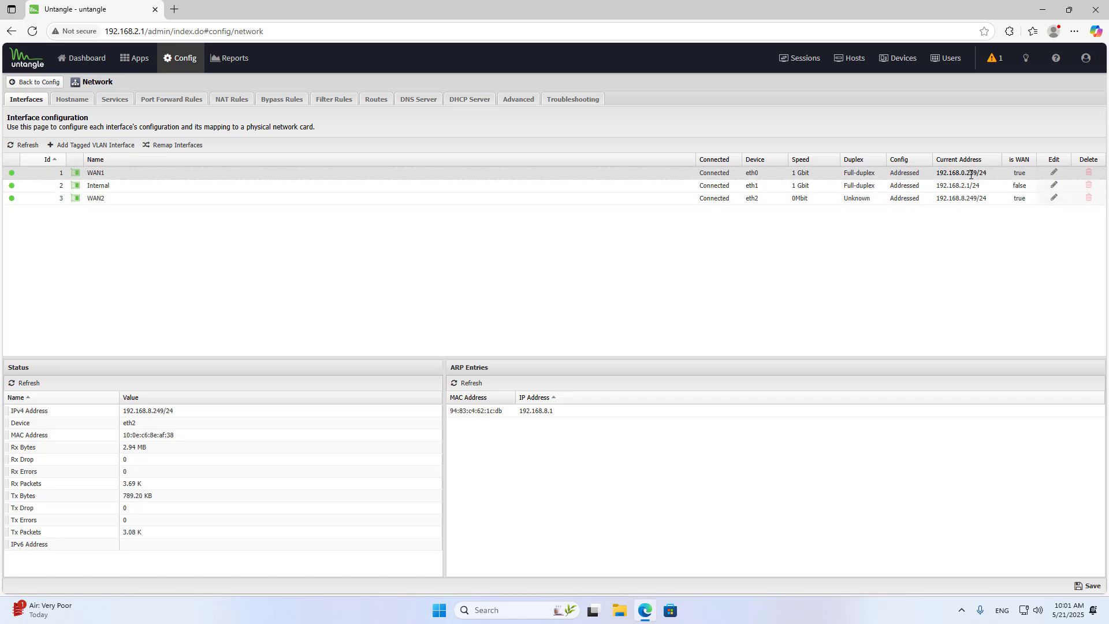
click(1023, 173)
click(1024, 198)
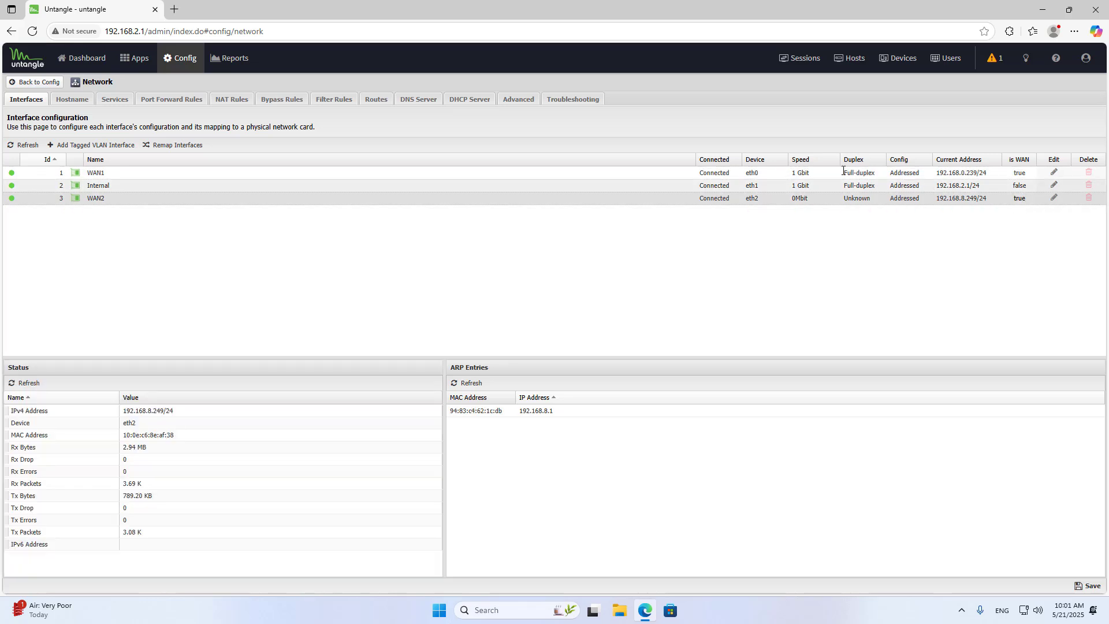
Install the WAN Failover service app under the default policy and review WAN1 and WAN2 in its WAN status.
click(140, 60)
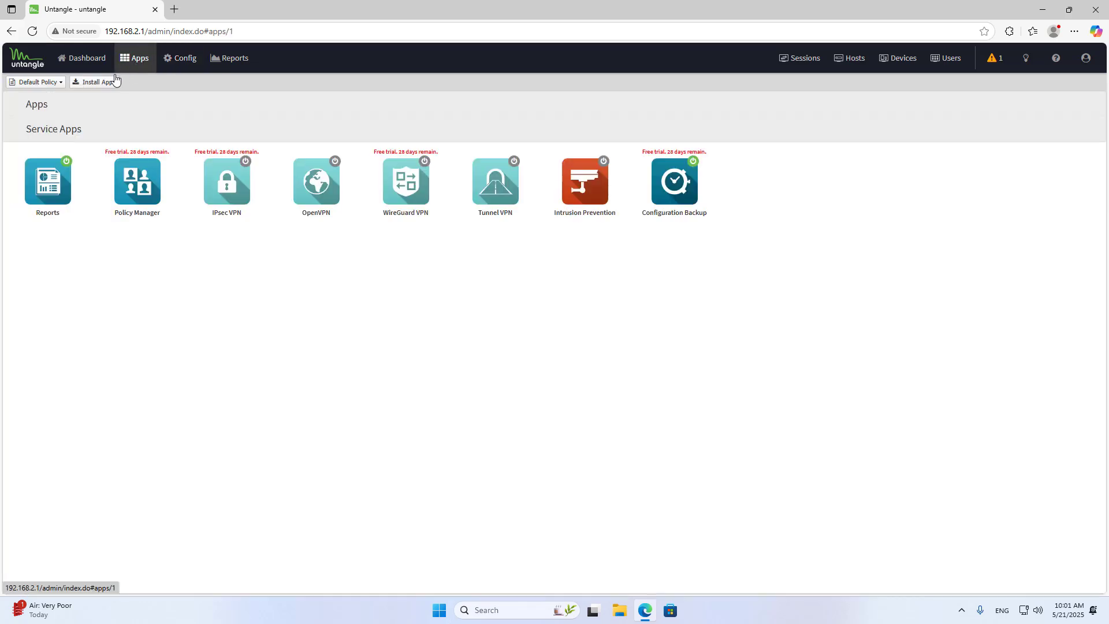
click(88, 84)
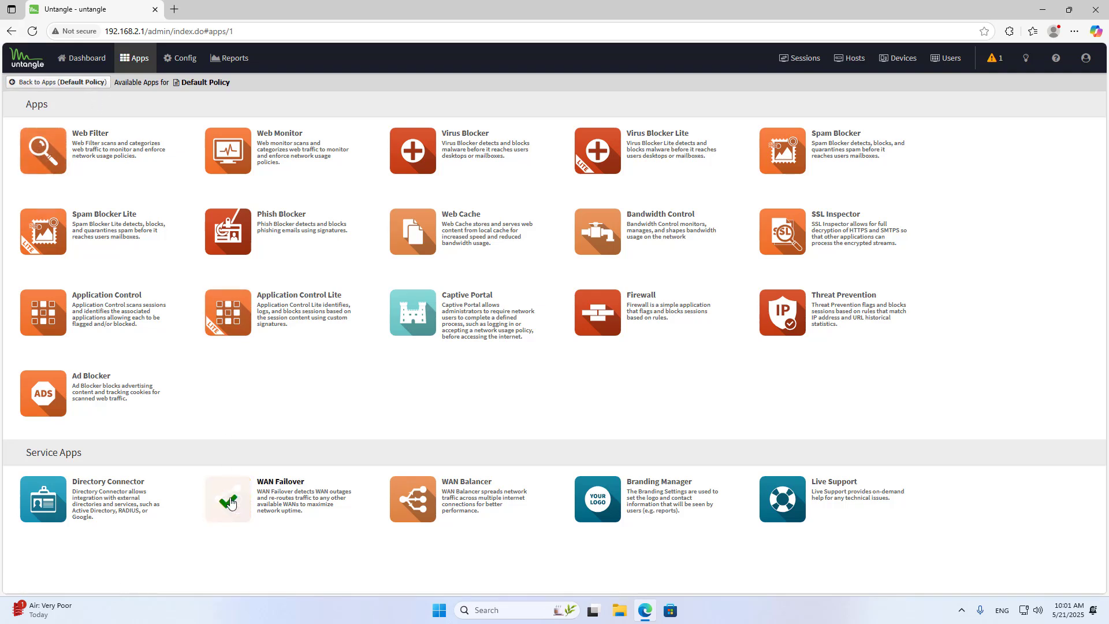
click(54, 82)
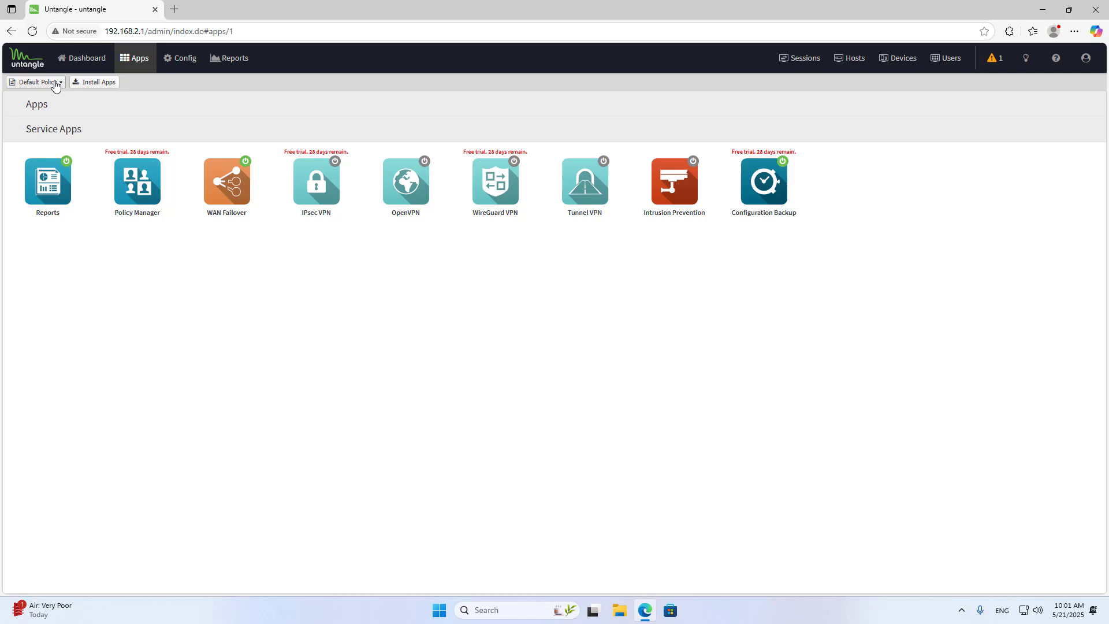
click(223, 188)
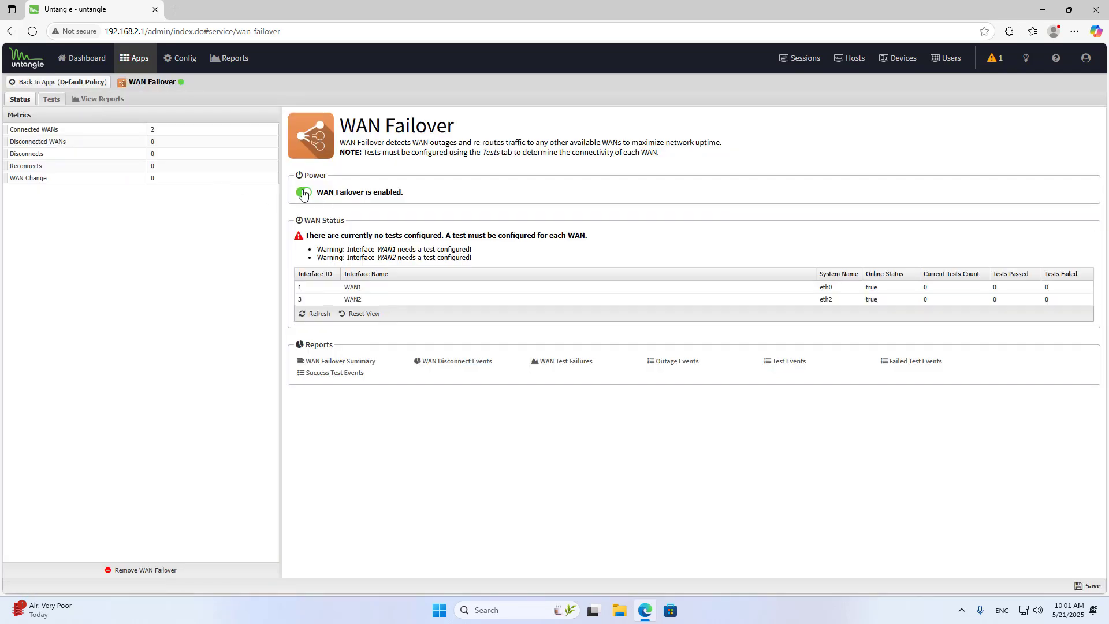
click(366, 290)
click(367, 300)
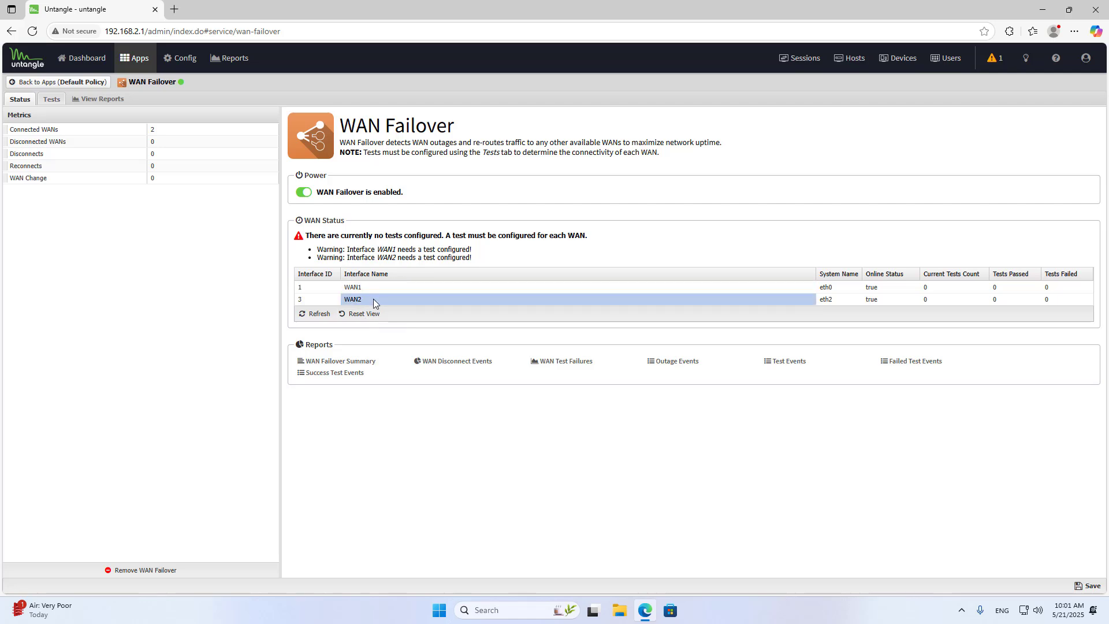
Add a WAN Failover ping test to 8.8.8.8 for the WAN1 interface, running the test before accepting it.
click(52, 100)
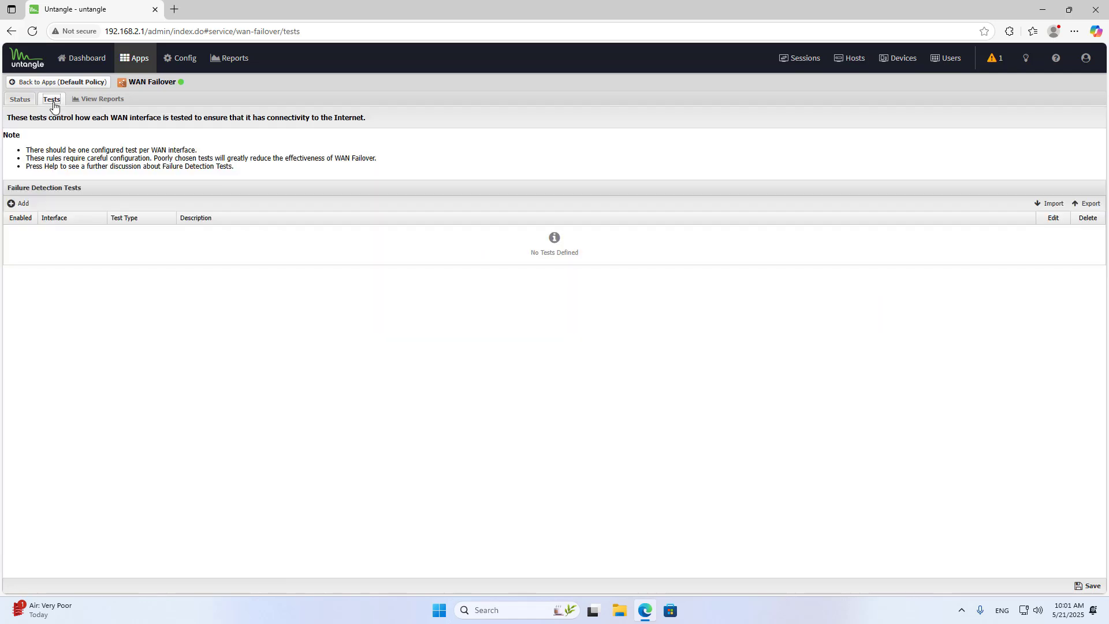
click(22, 206)
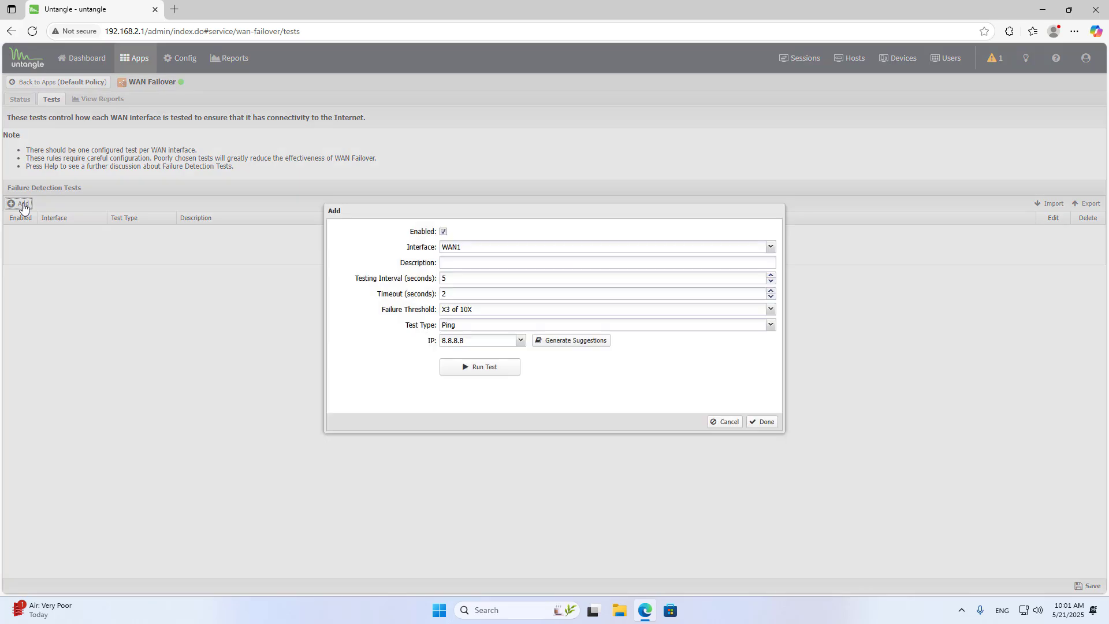
click(773, 252)
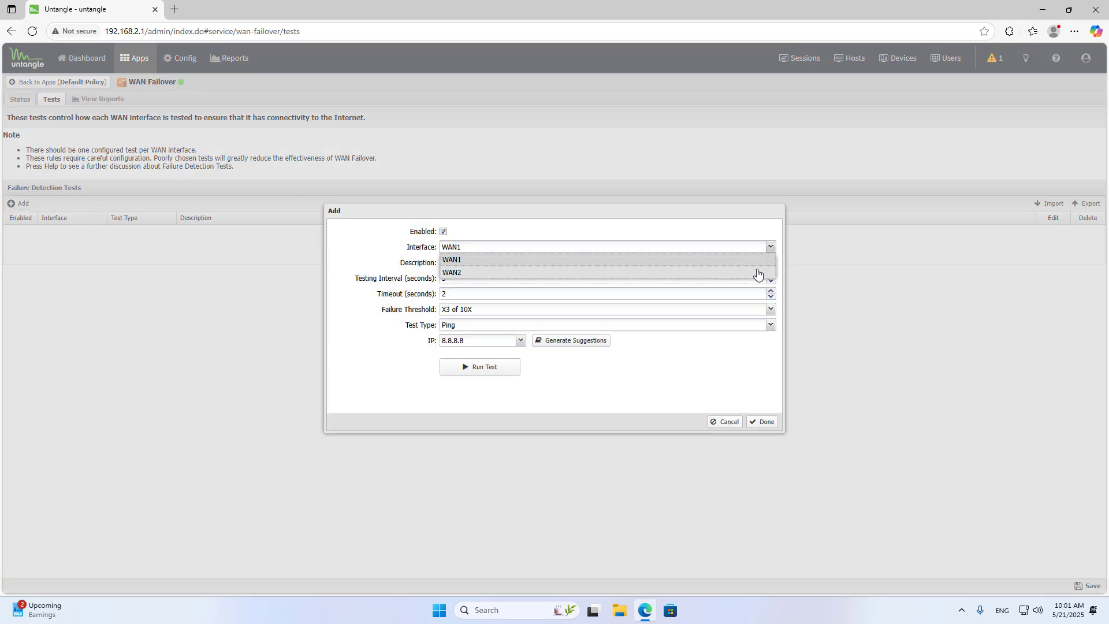
click(686, 281)
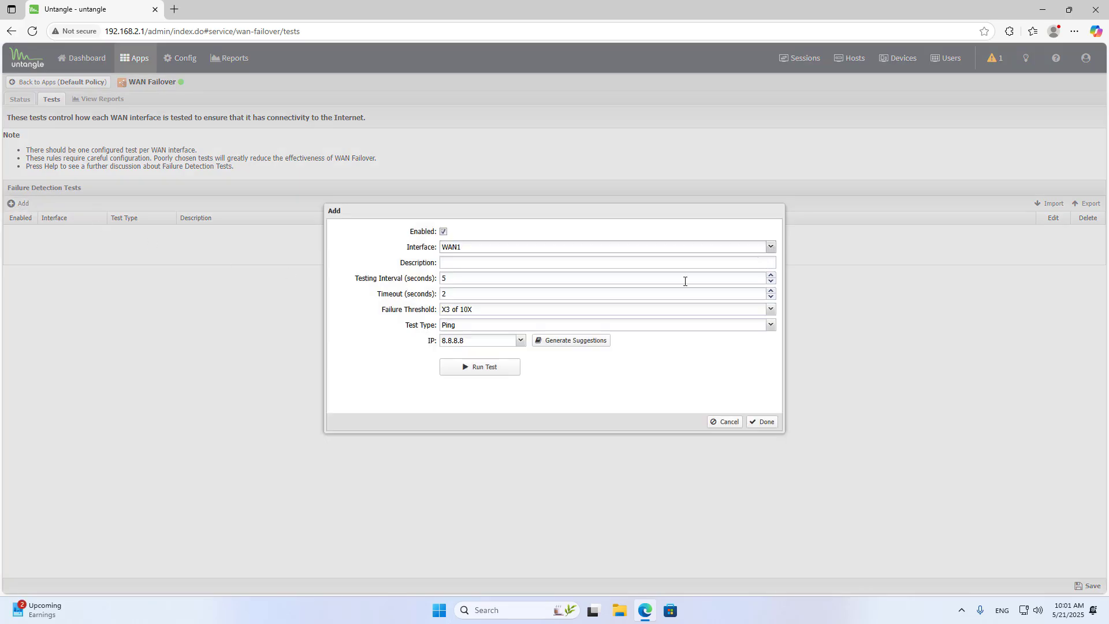
click(487, 368)
click(460, 373)
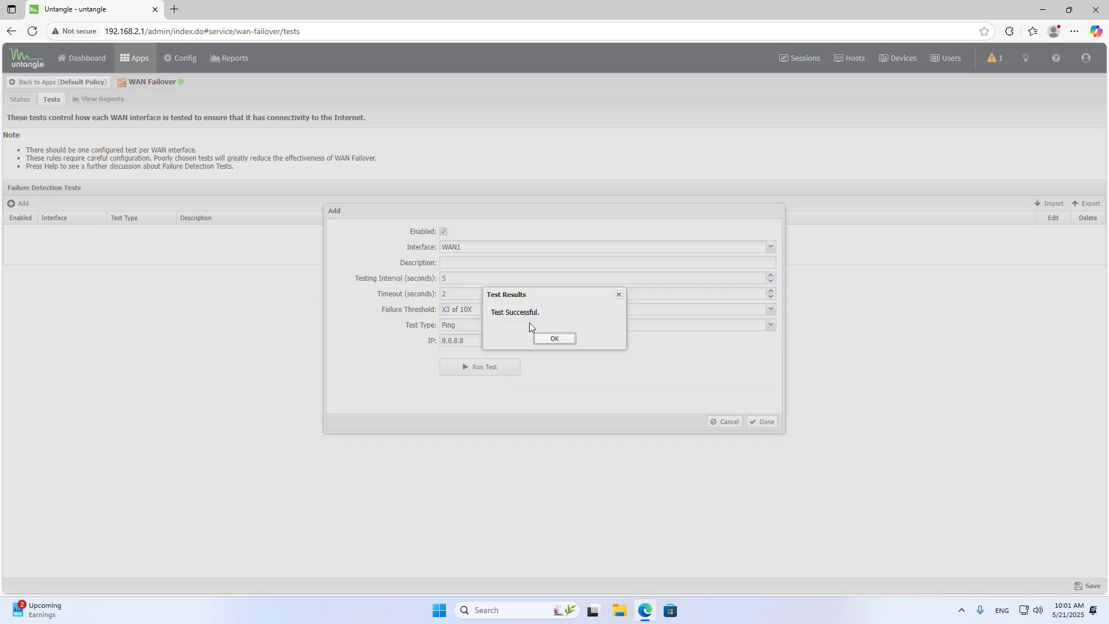
click(554, 338)
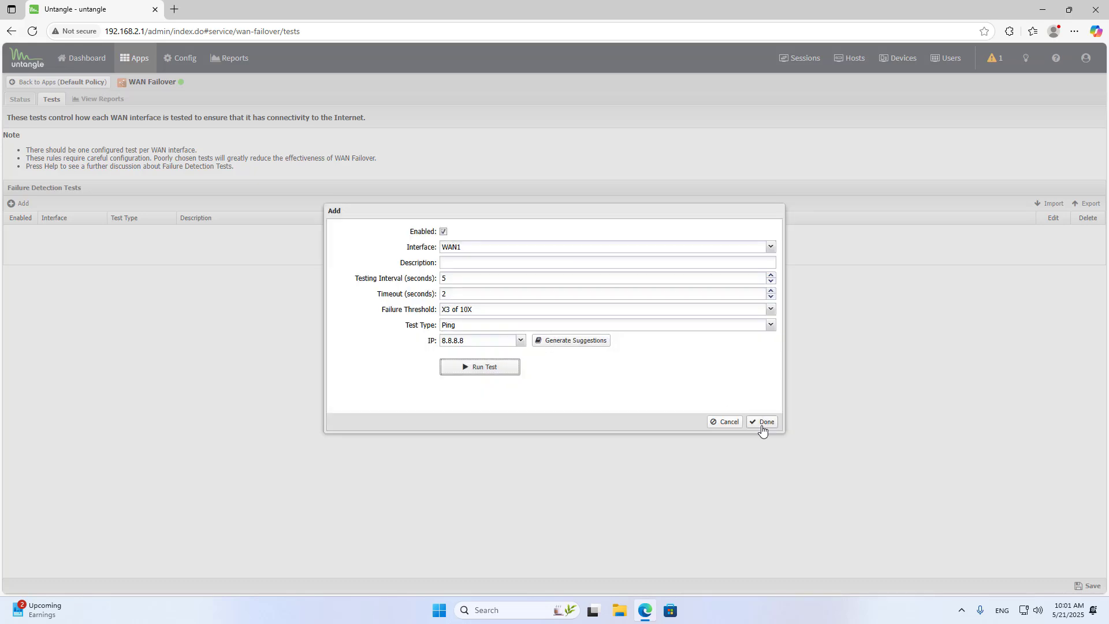
click(762, 422)
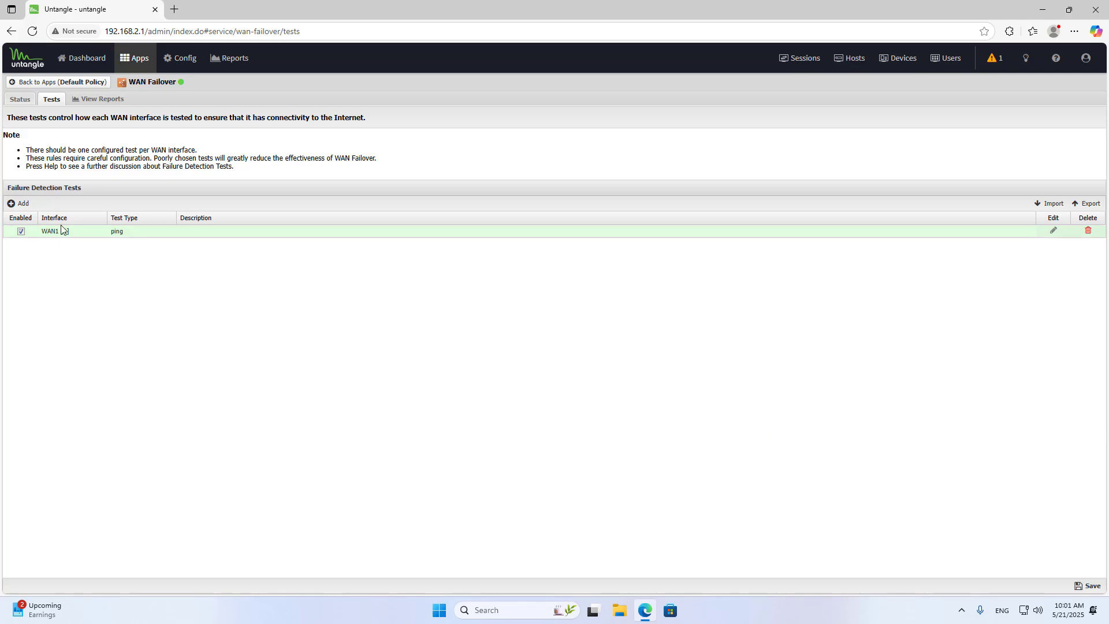
Add and run a ping test to 8.8.8.8 for the WAN2 interface, and save the failure detection tests.
click(20, 204)
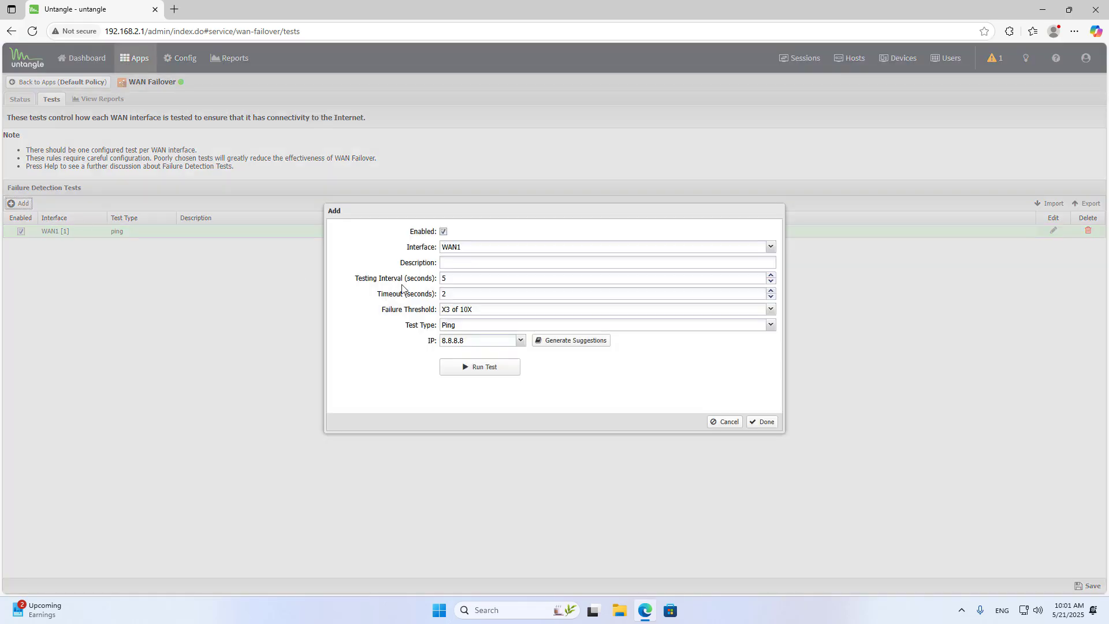
click(770, 248)
click(706, 271)
click(497, 369)
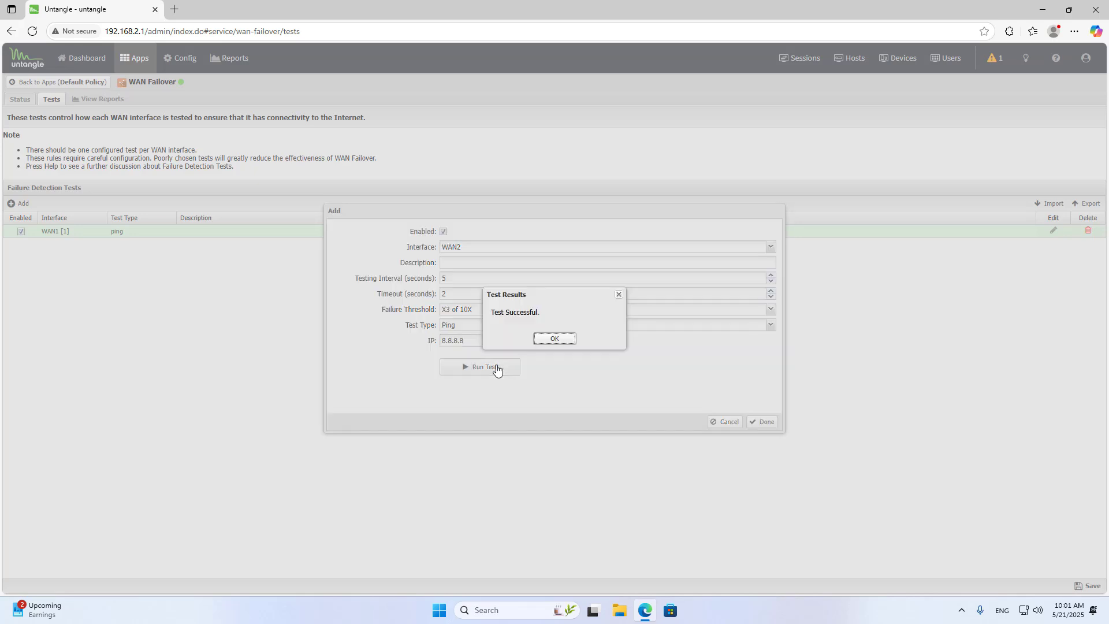
click(553, 340)
click(762, 422)
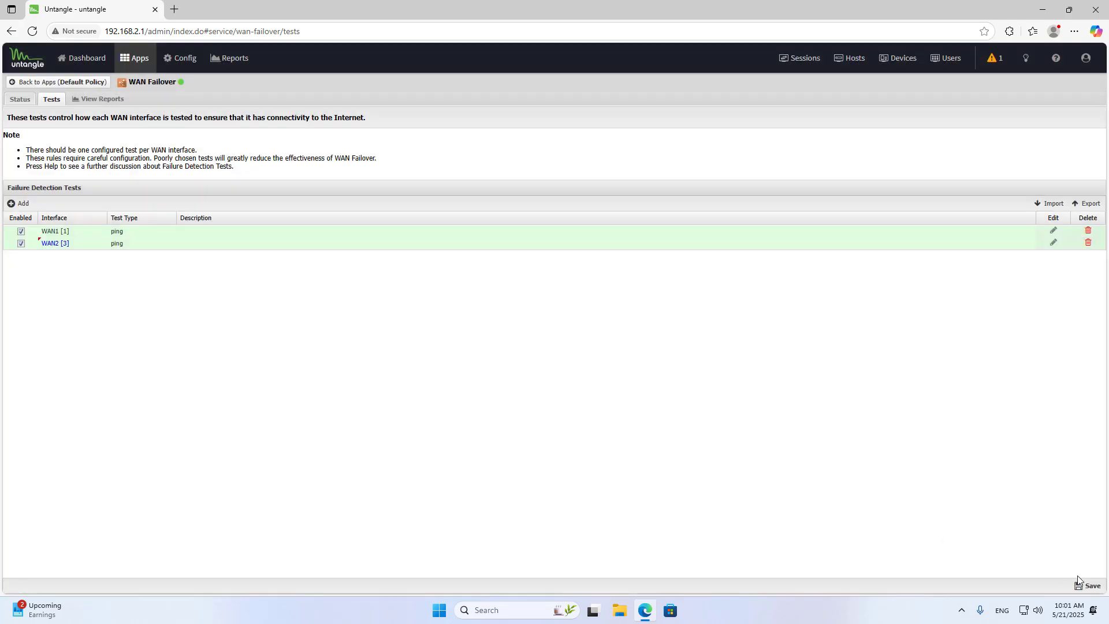
click(1089, 586)
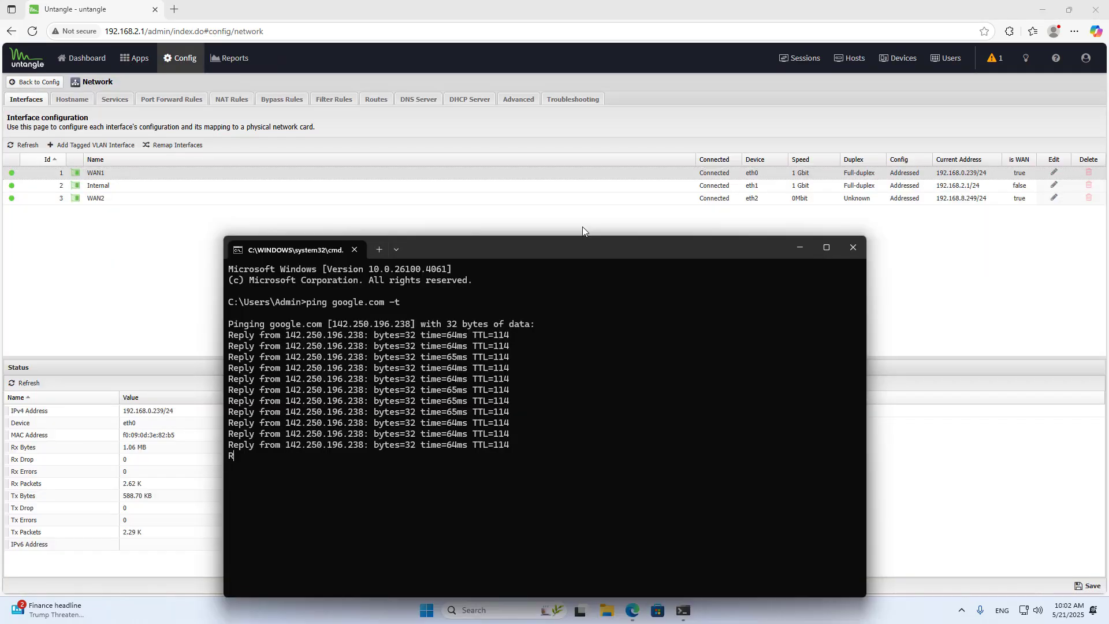
Refresh the network interface list to check WAN1's connection status, and switch to the Command Prompt running the google.com ping.
click(26, 149)
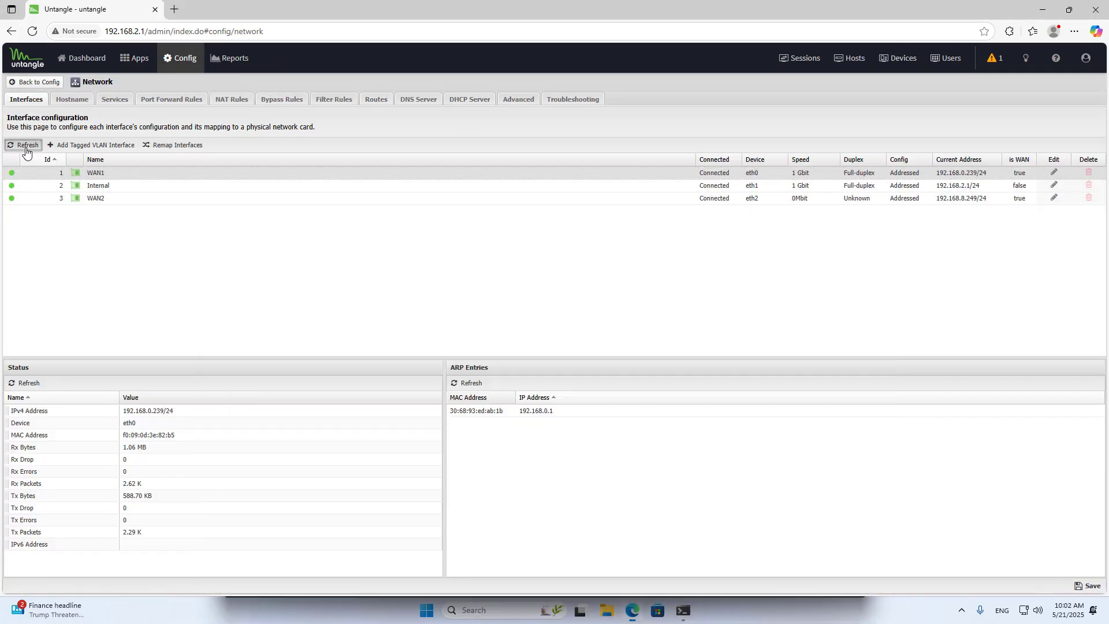
double_click(710, 172)
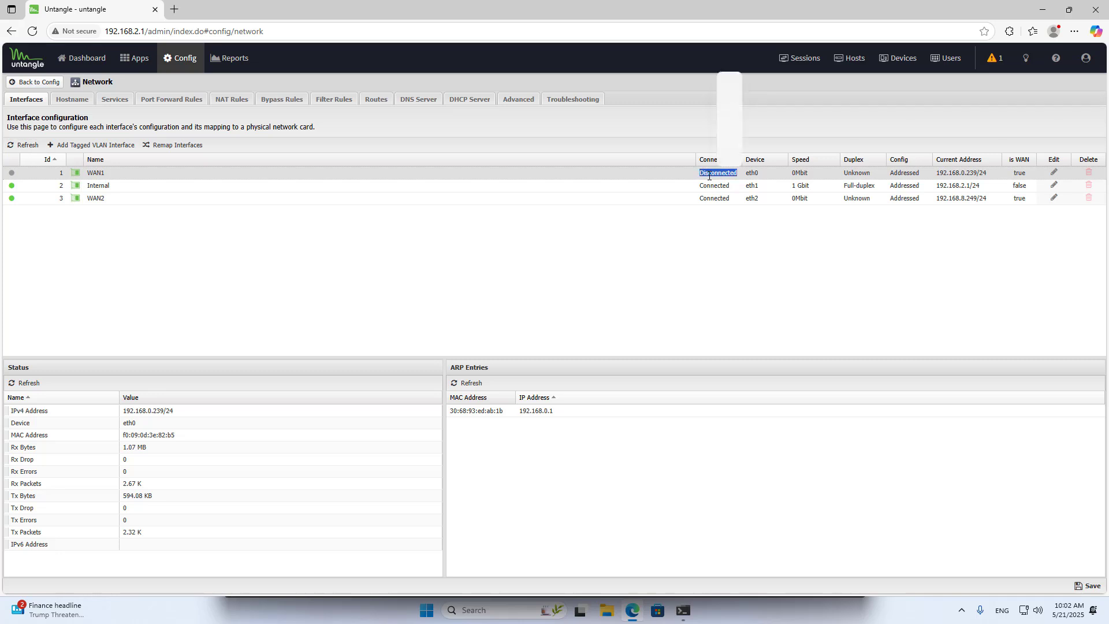
click(682, 612)
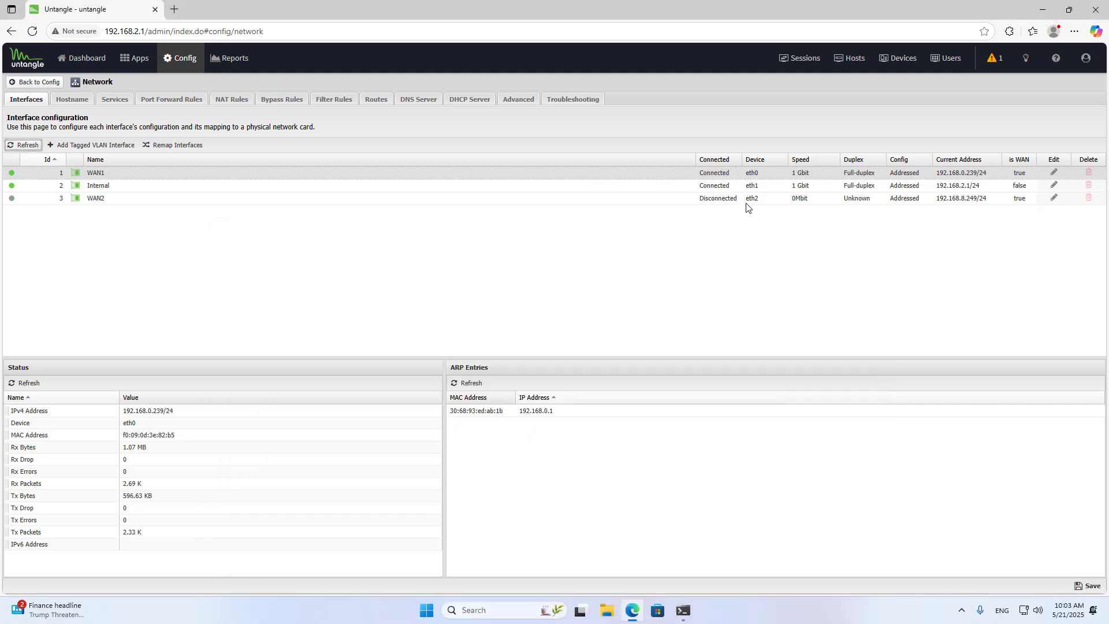
Check WAN2's connection status, review the continuous ping in Command Prompt, and close that window.
double_click(718, 198)
click(686, 292)
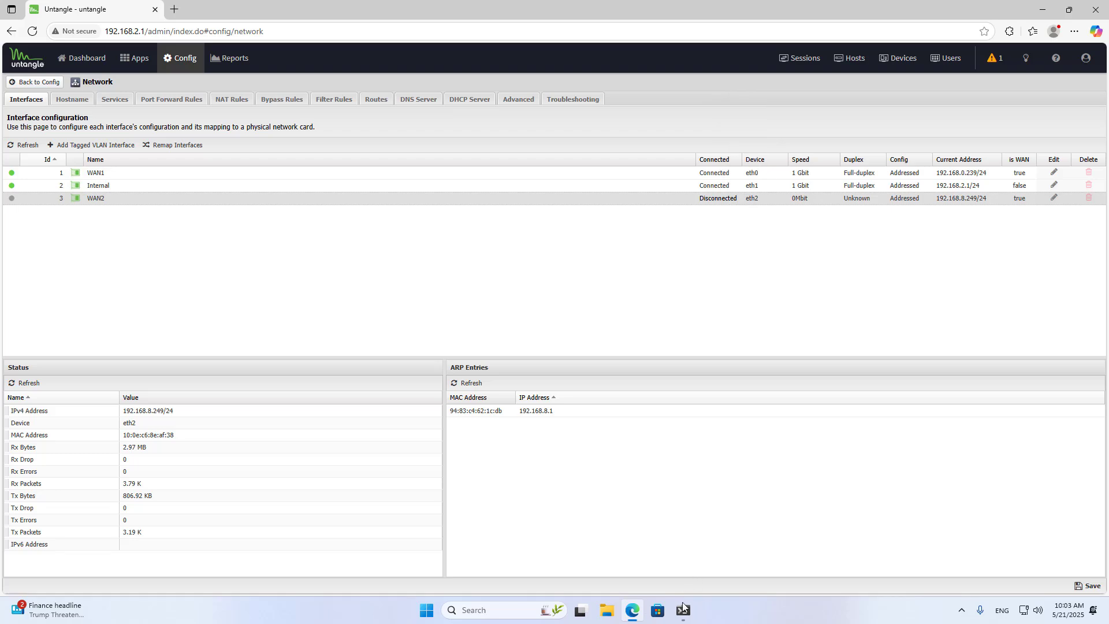
click(684, 609)
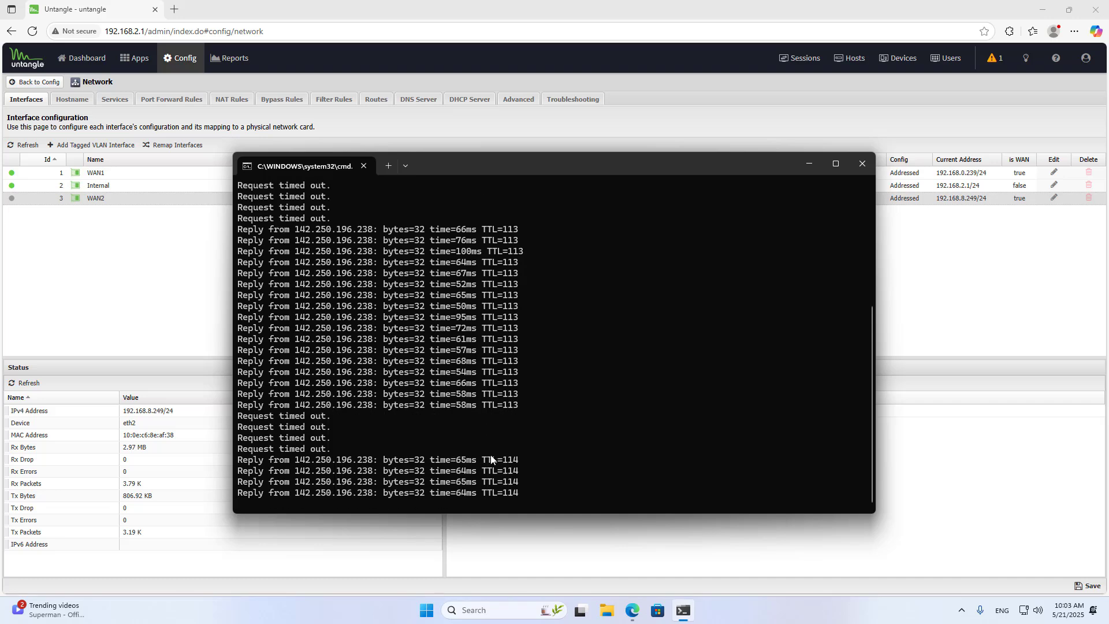
key(alt+F4)
Install the WAN Balancer service app under the default policy and open its status page.
click(139, 60)
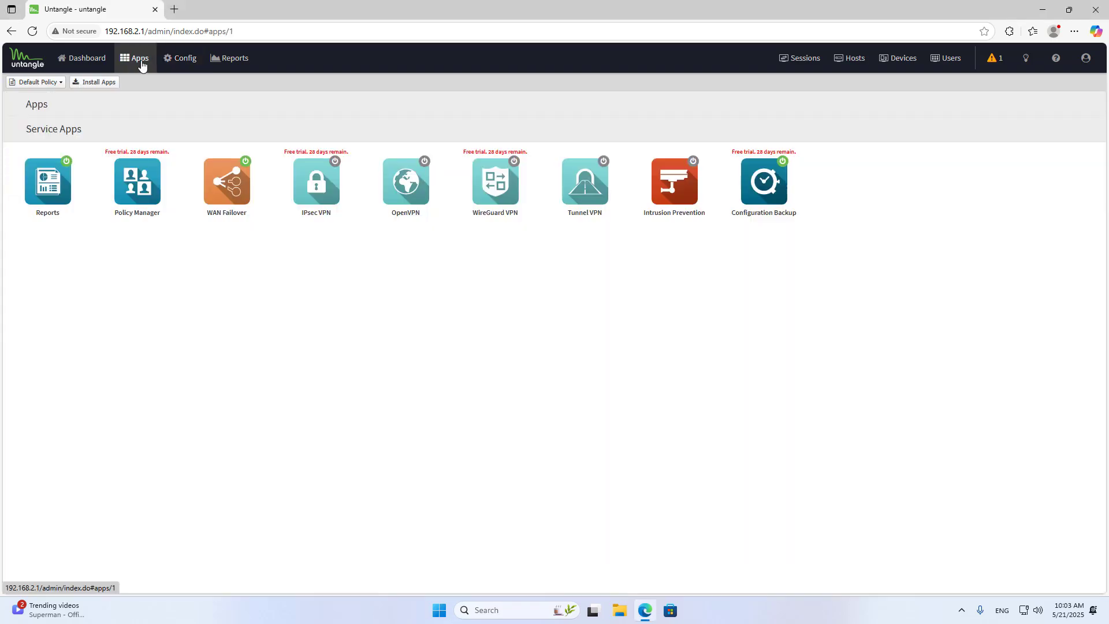
click(98, 82)
click(410, 497)
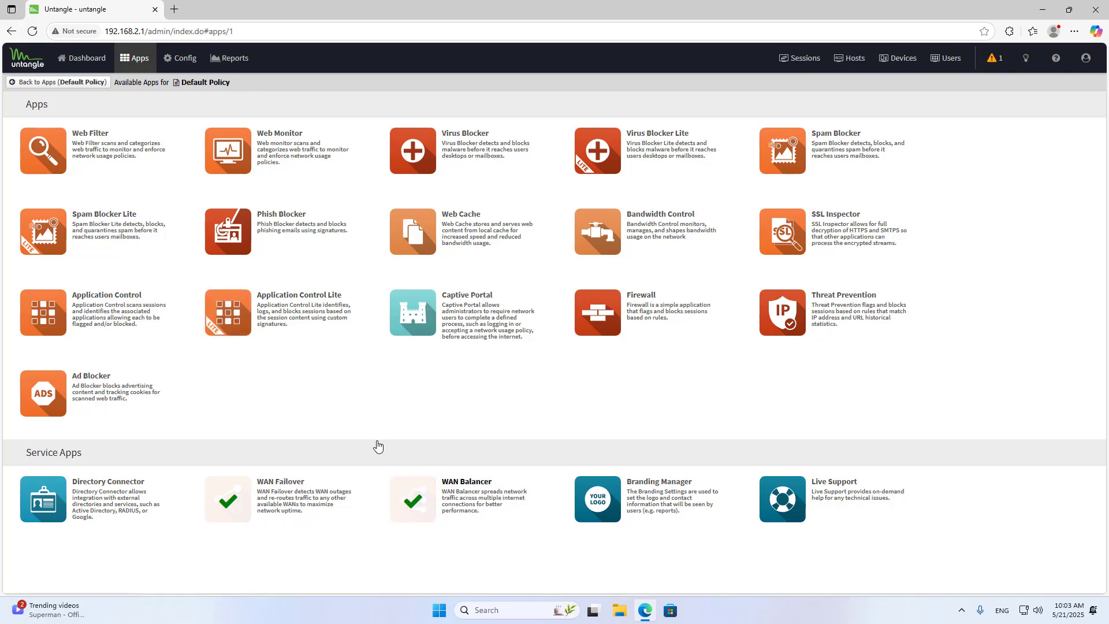
click(68, 82)
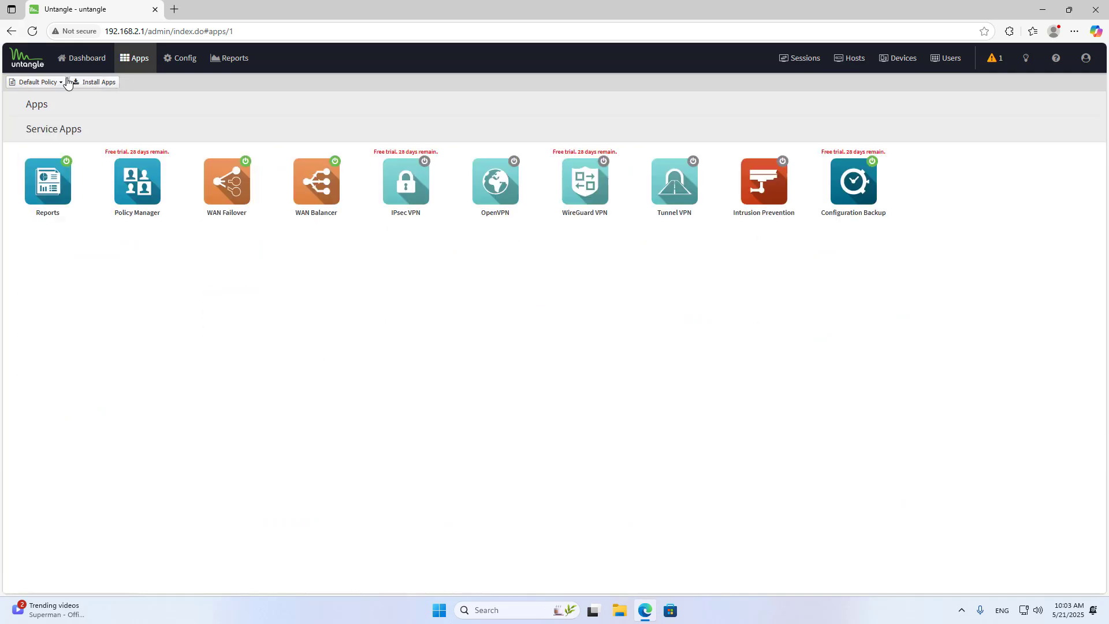
click(319, 182)
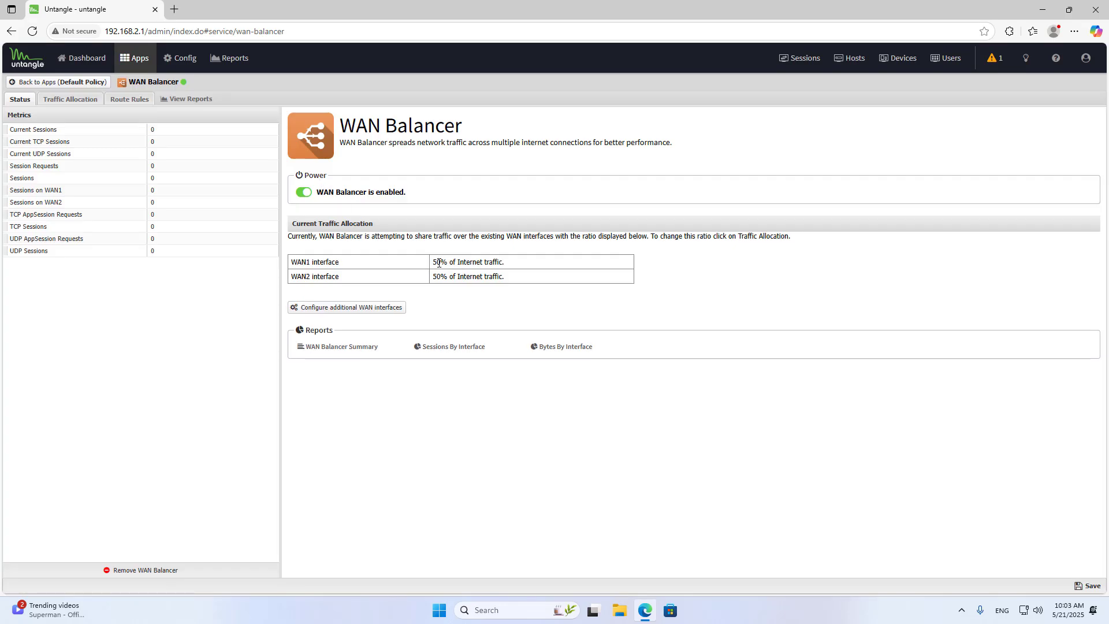
Set the WAN Balancer traffic allocation weights to 70 for WAN1 and 30 for WAN2, and save the settings.
double_click(436, 276)
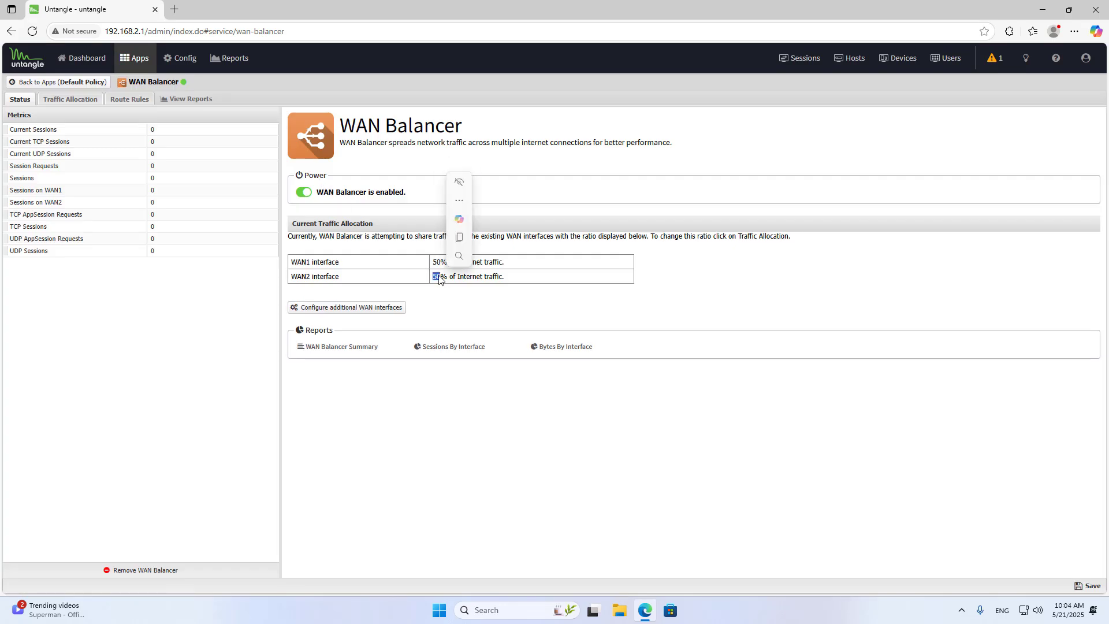
click(73, 102)
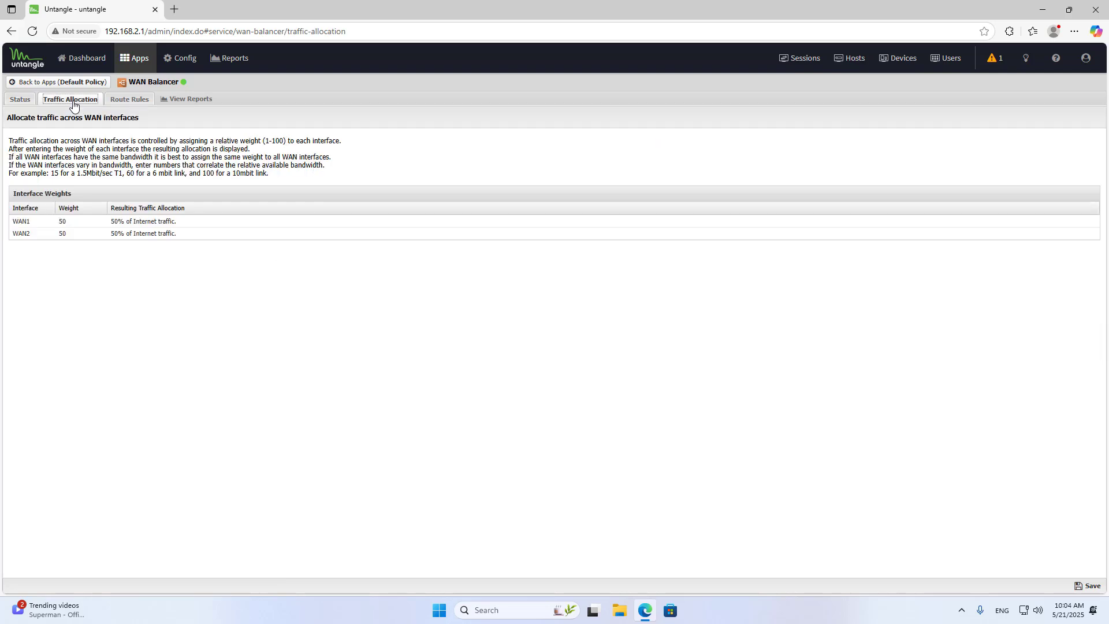
click(72, 224)
text(70)
key(Tab)
click(110, 273)
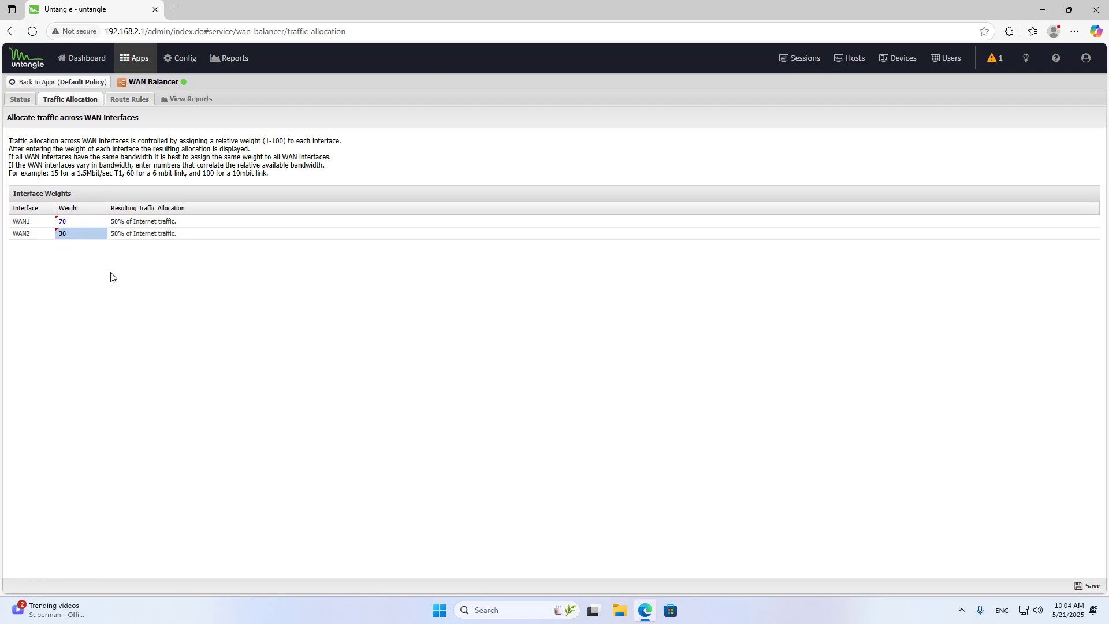
click(80, 223)
click(82, 235)
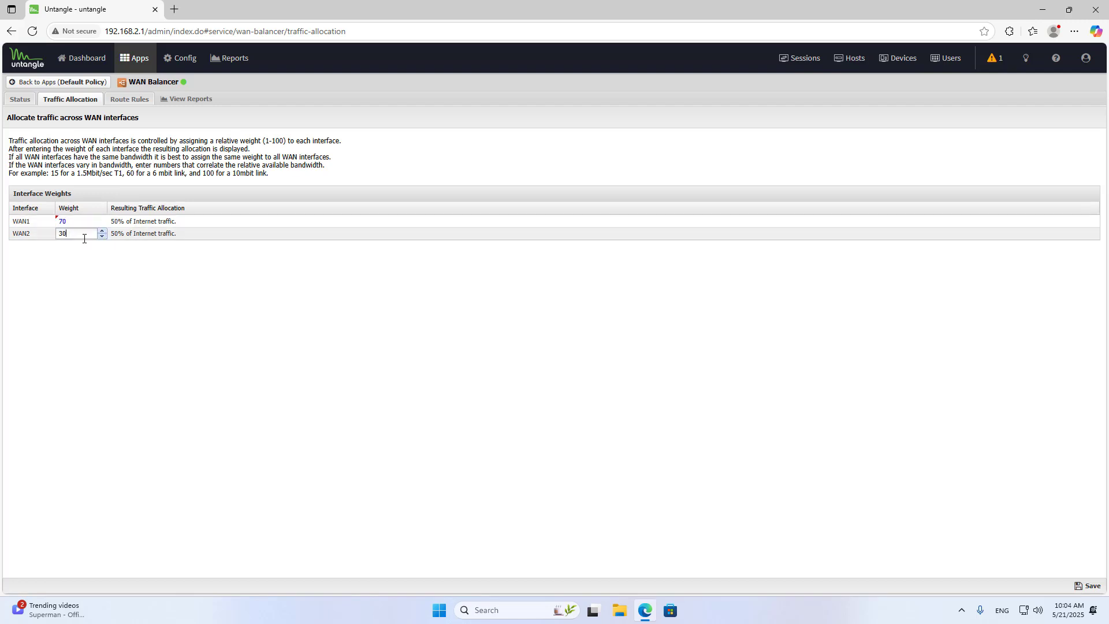
click(1089, 586)
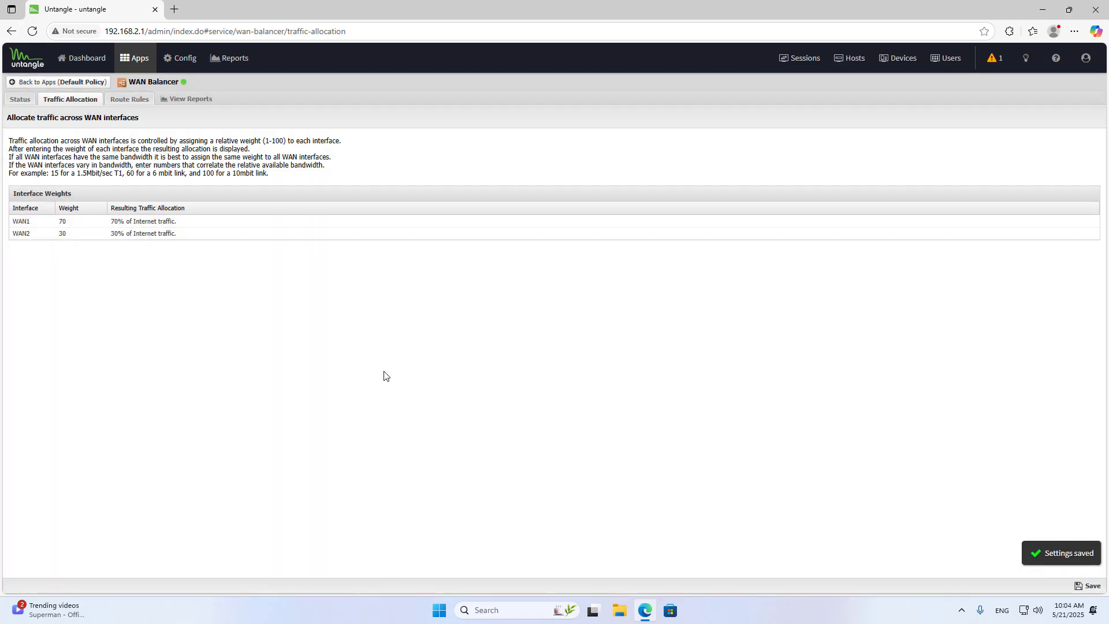
Review the current traffic allocation for WAN1 and WAN2 on the WAN Balancer status page.
click(20, 99)
triple_click(434, 261)
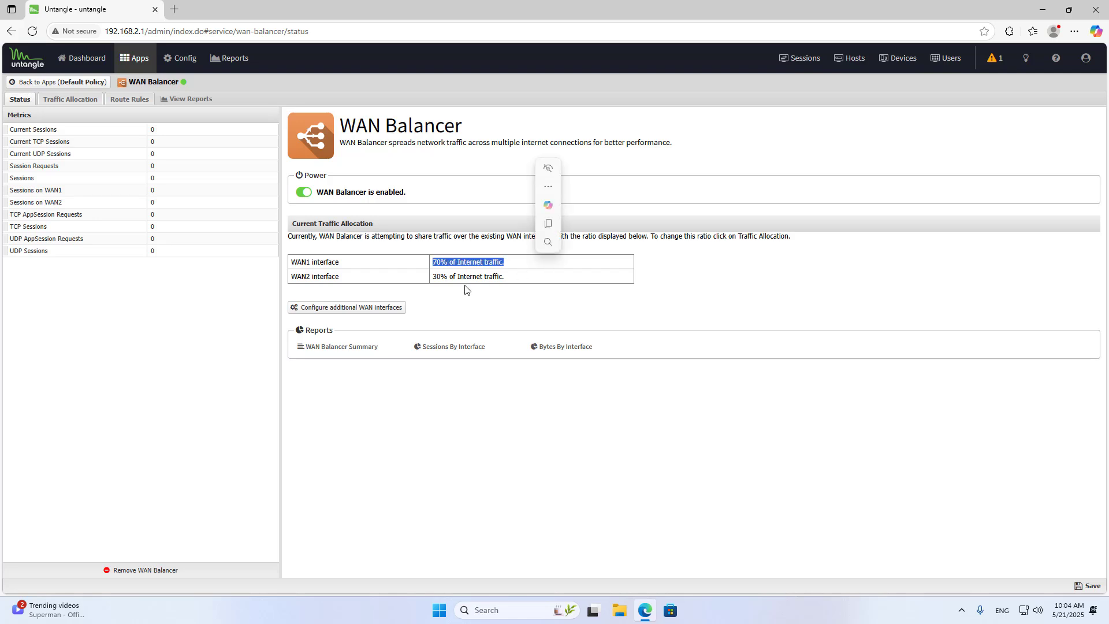
click(435, 277)
drag(435, 277, 514, 280)
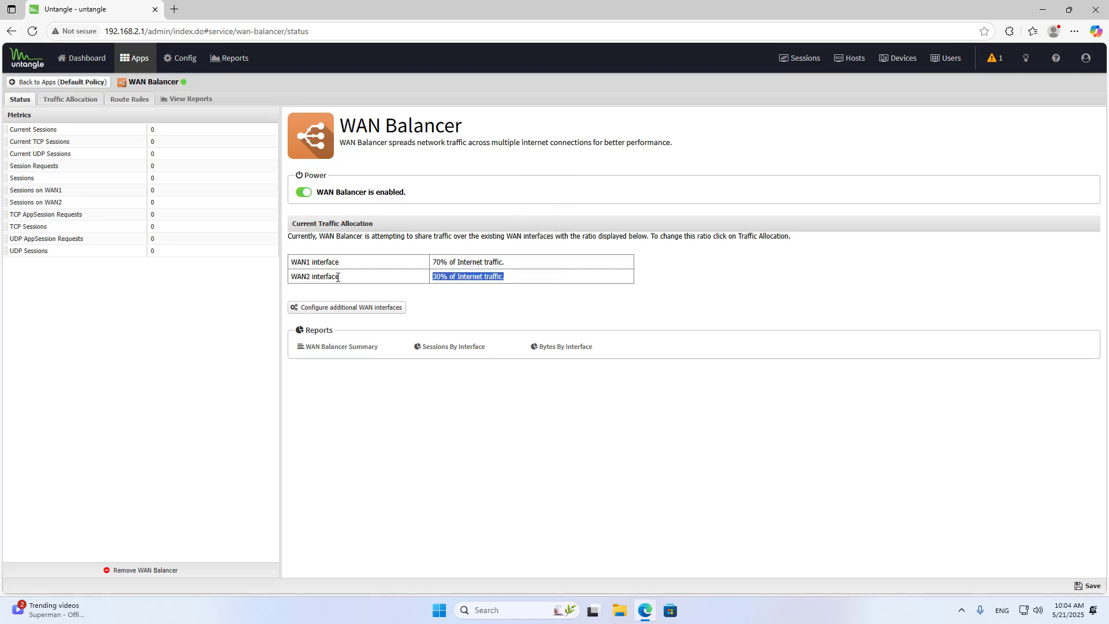
click(473, 314)
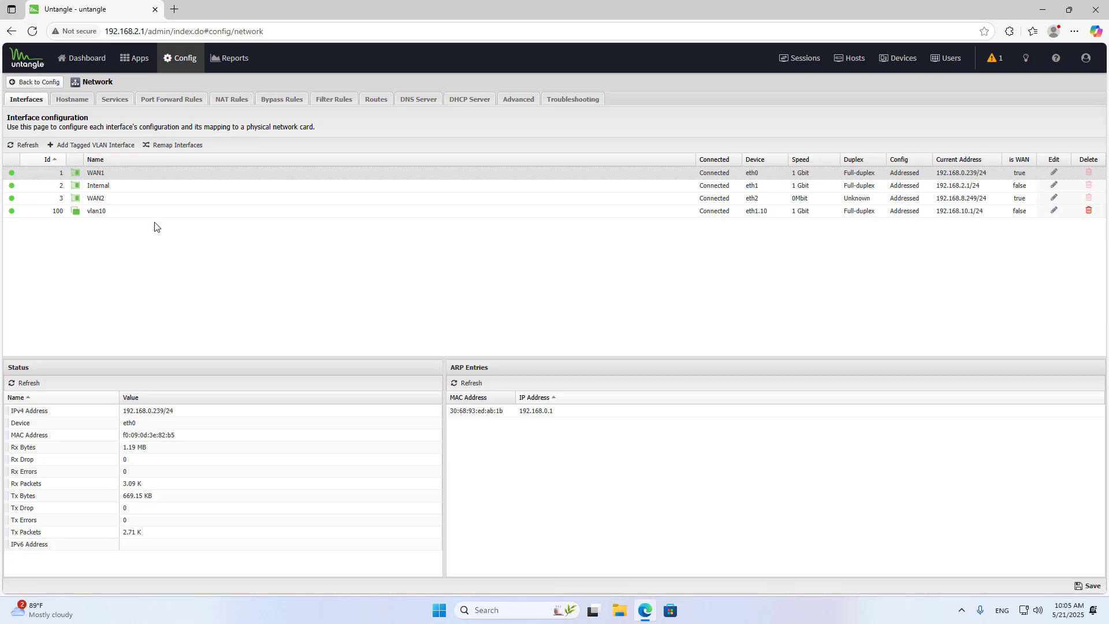
Check the current address of the vlan10 interface in the network interface list.
click(167, 214)
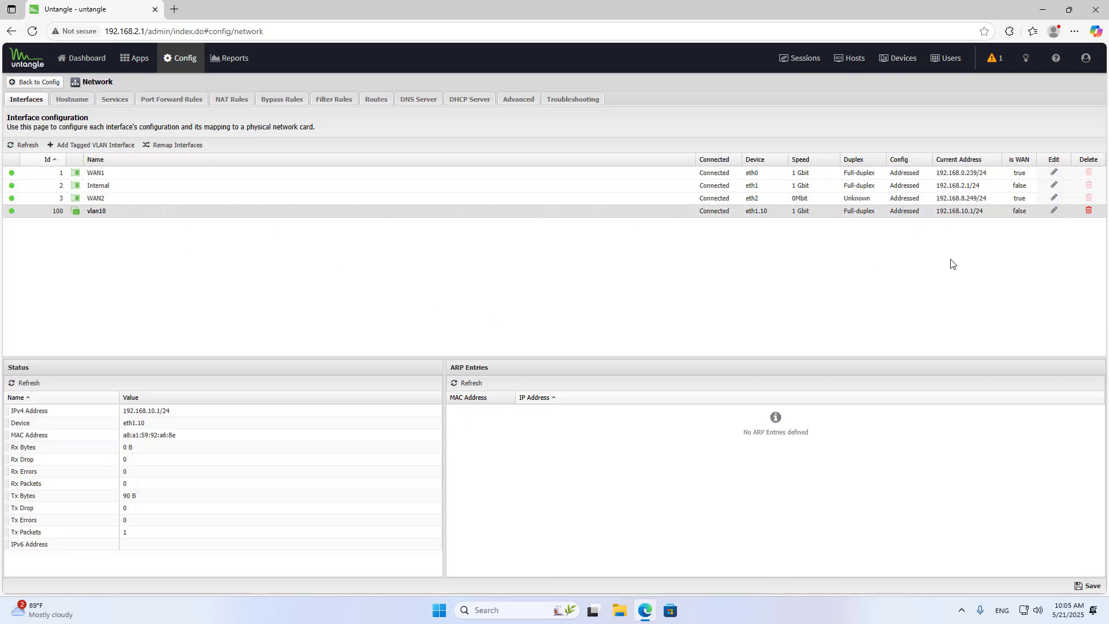
triple_click(967, 213)
click(860, 267)
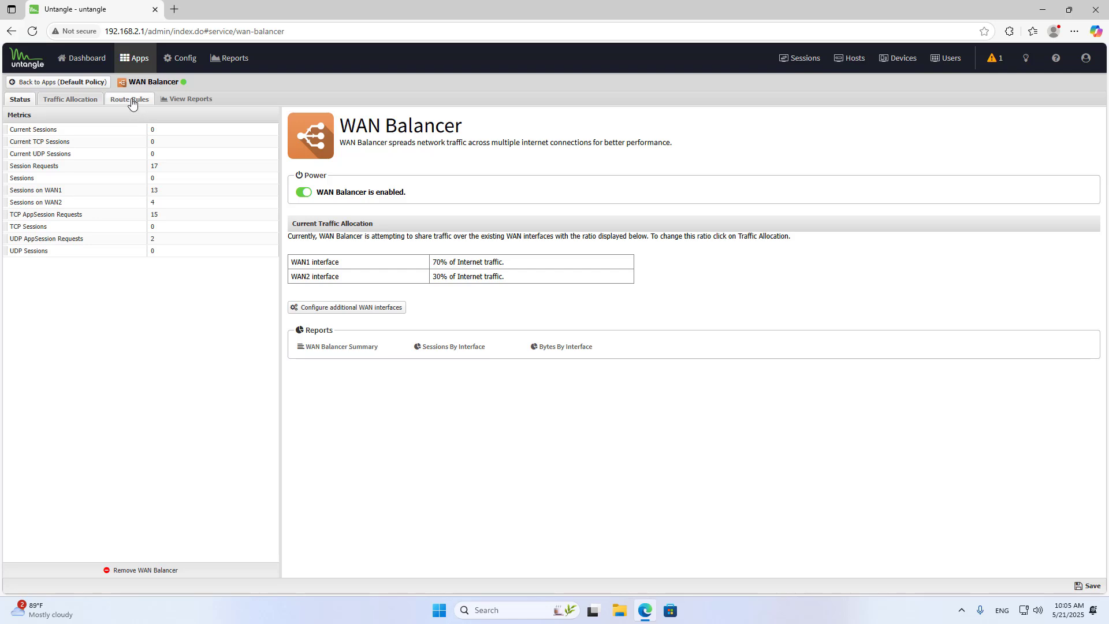
Start a new WAN Balancer route rule with the description vlan10.
click(130, 101)
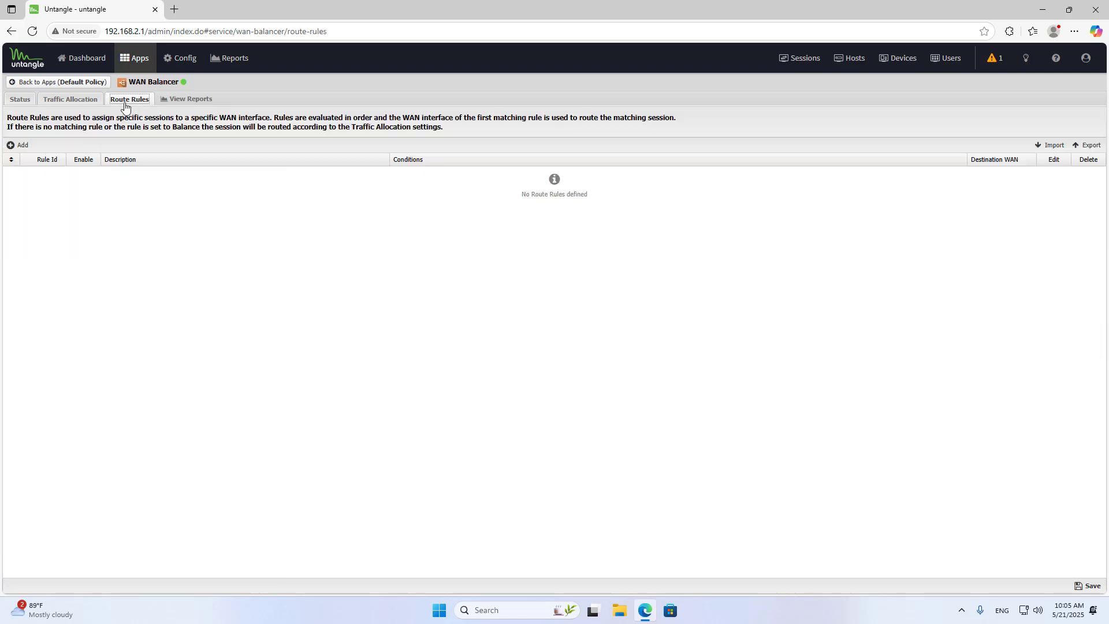
click(21, 146)
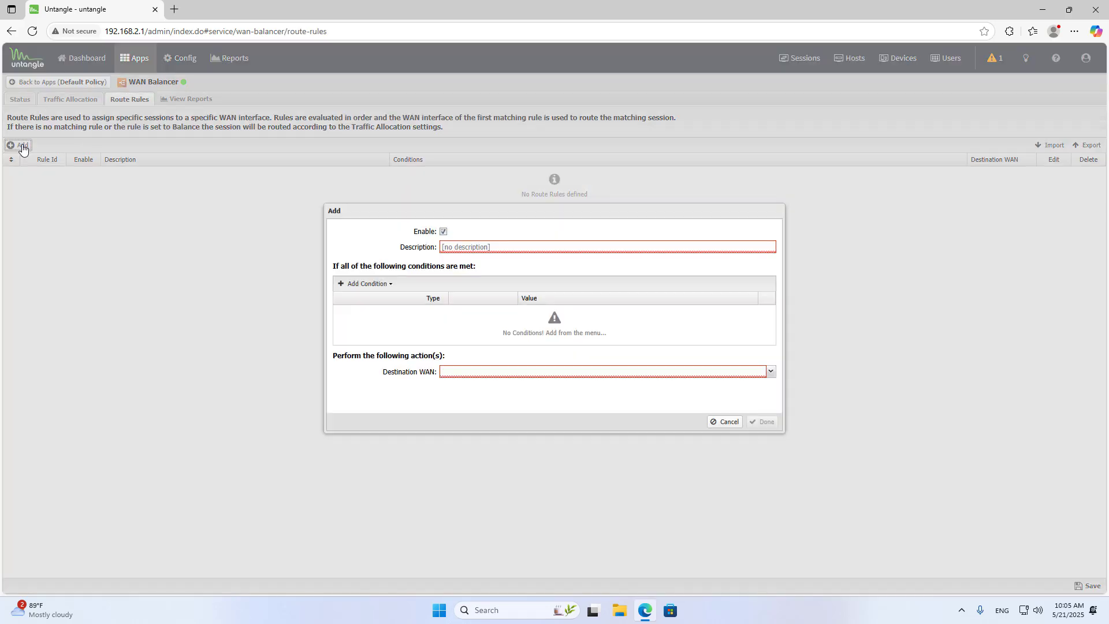
click(489, 247)
text(vlan)
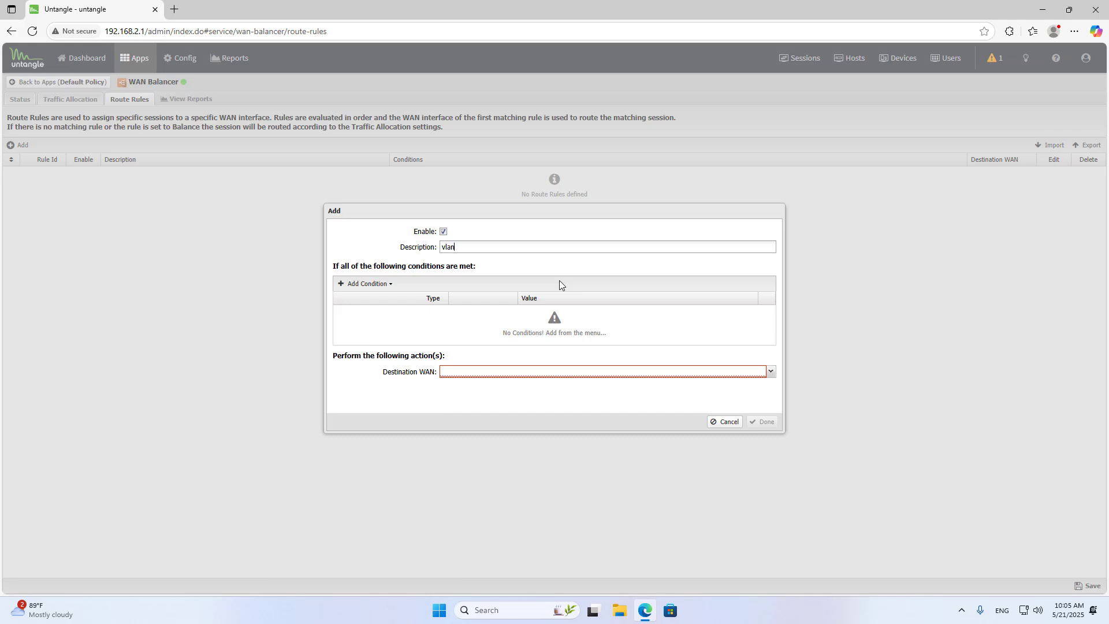
text(10)
Add a condition to the rule that Source Address is 192.168.10.0/24.
click(377, 286)
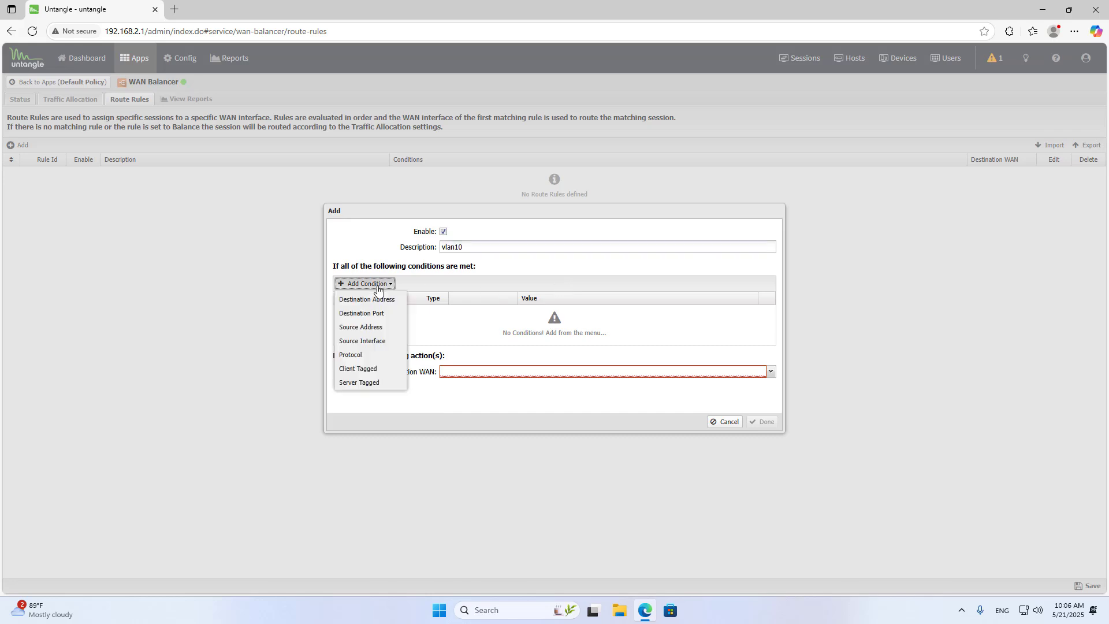
click(371, 327)
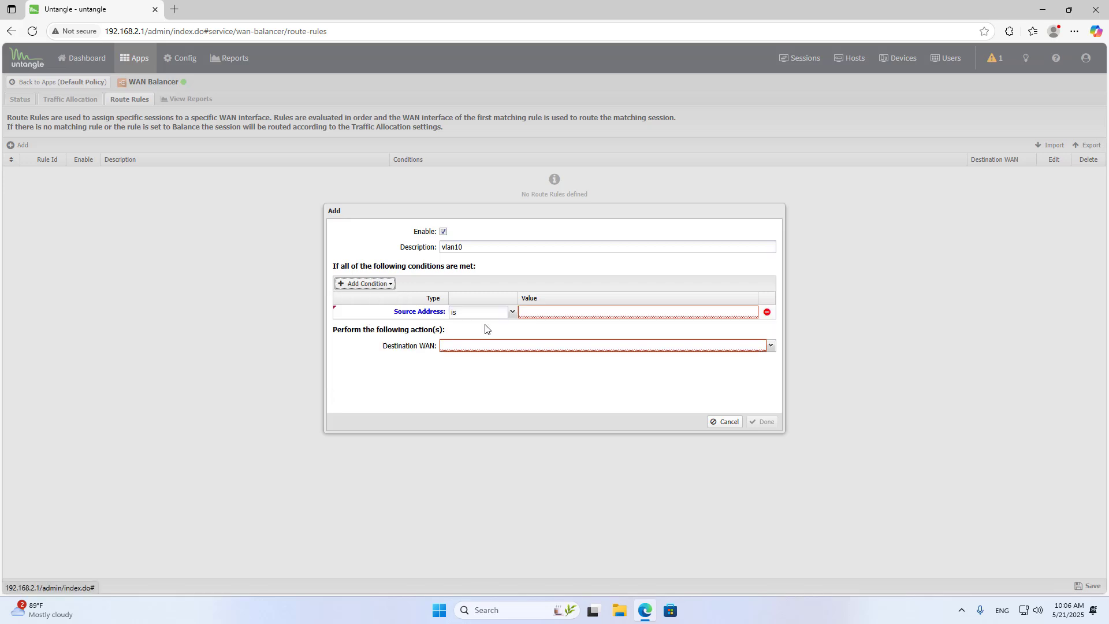
text(192.168.10.0)
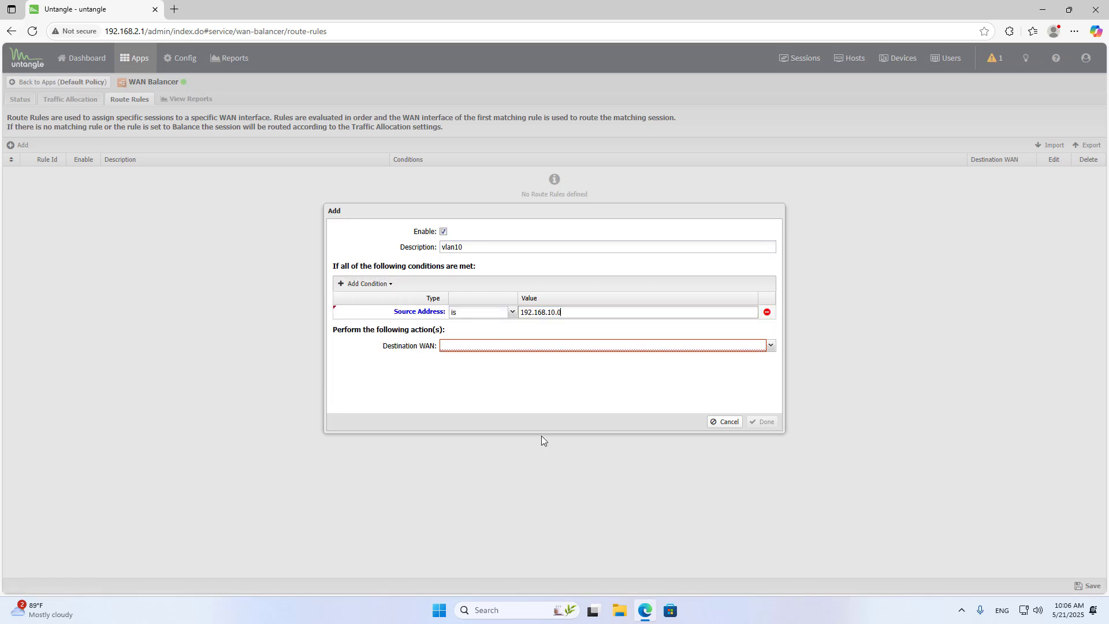
text(/24)
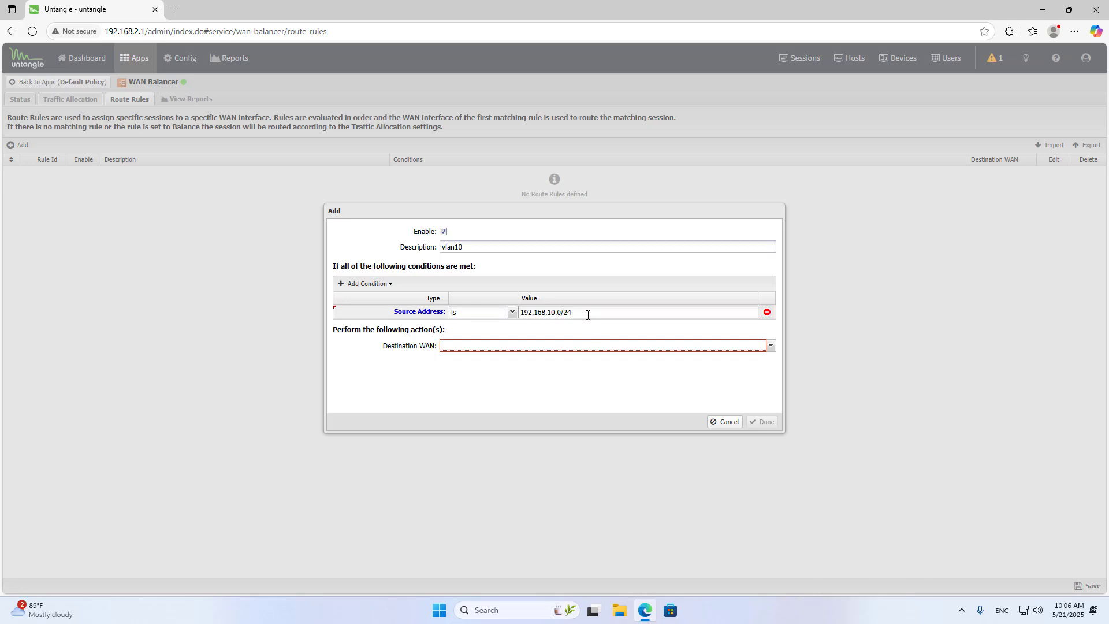
drag(587, 315, 488, 312)
Set the rule's destination WAN to WAN1, finish the rule, and save the route rules.
click(770, 345)
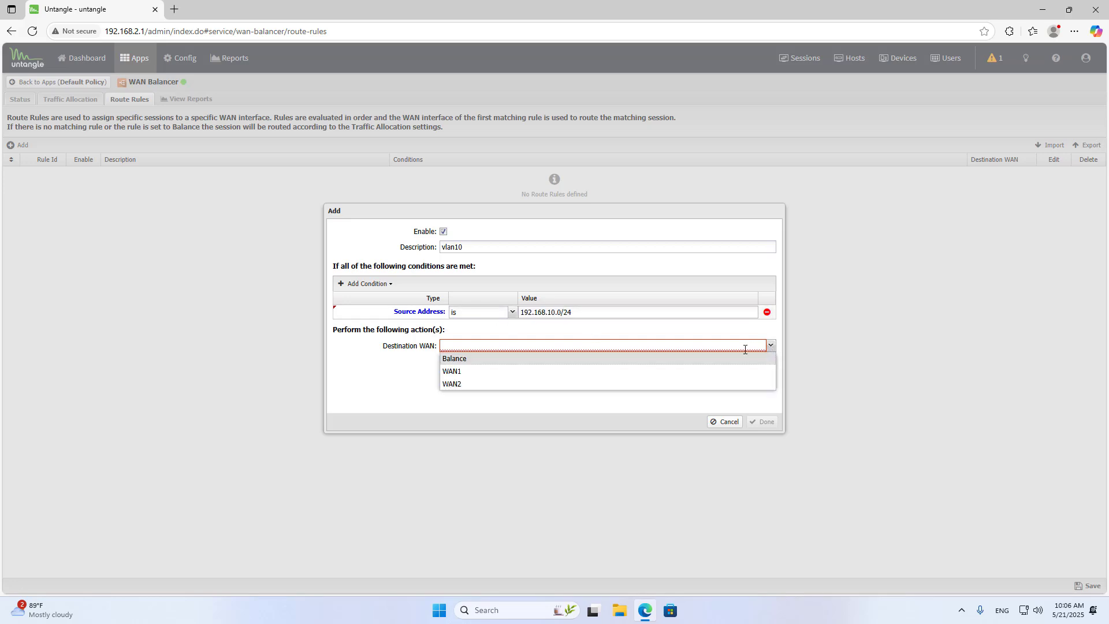
click(672, 375)
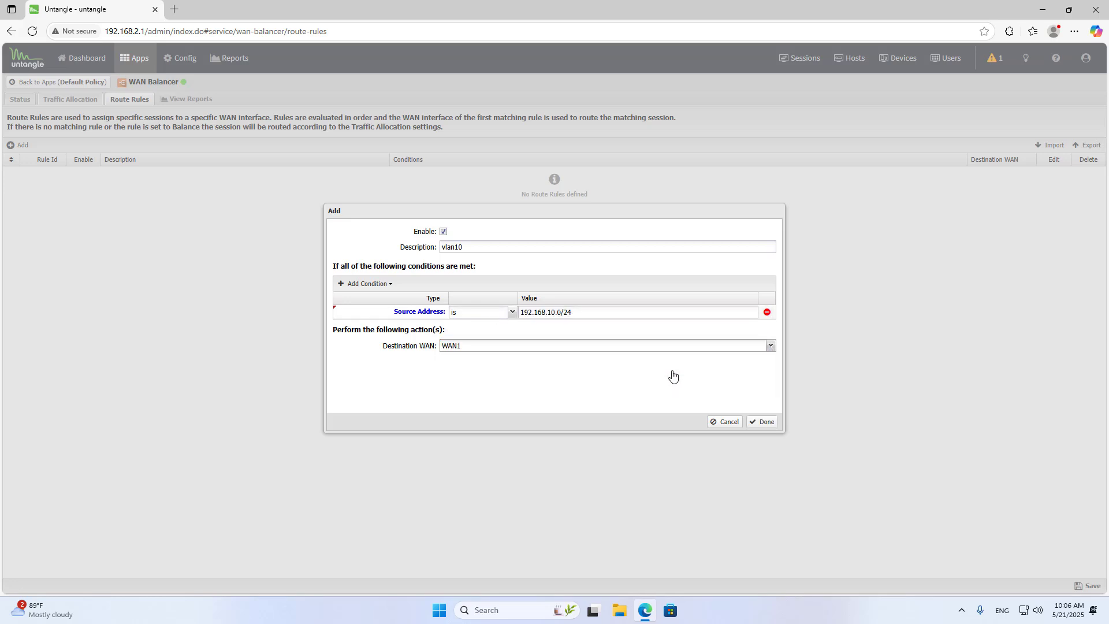
click(762, 422)
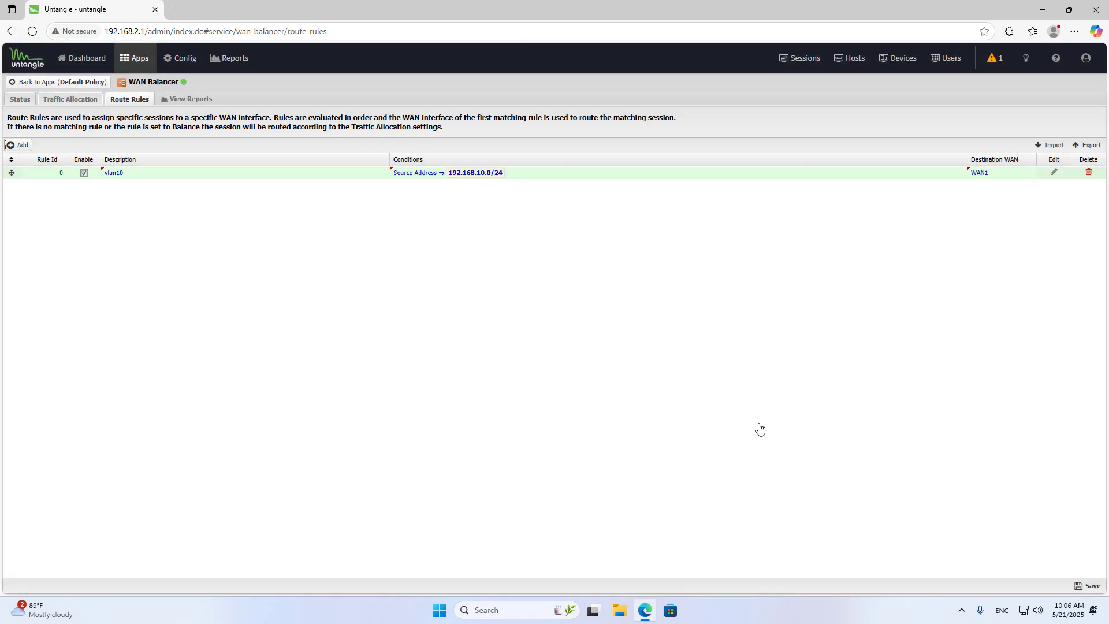
click(1089, 586)
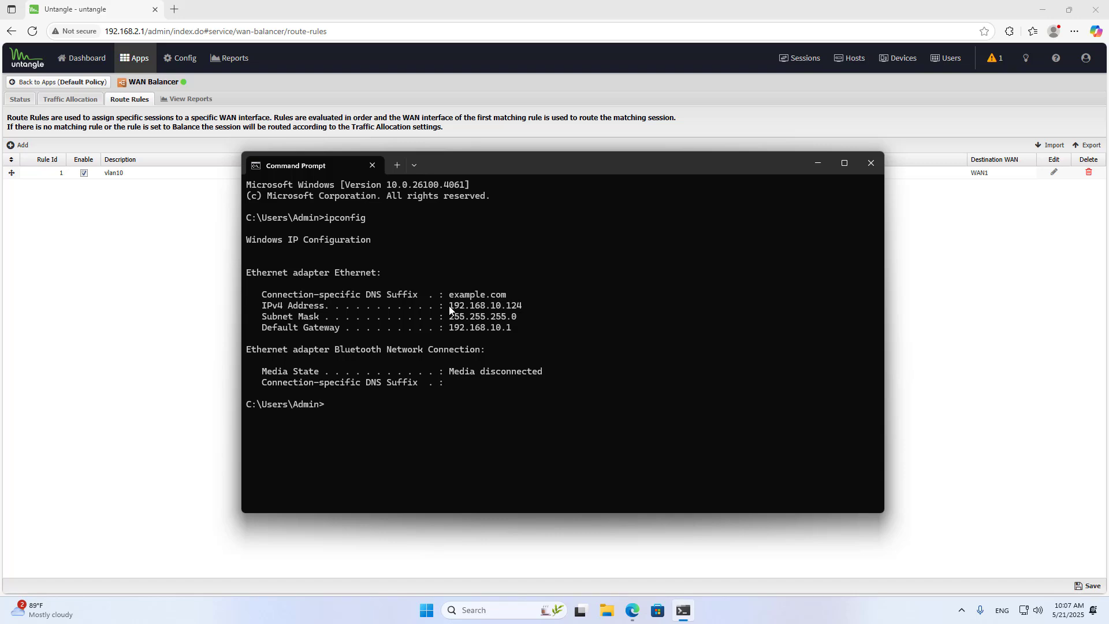
Check the computer's IPv4 address in Command Prompt, and look up its public IP on ping.eu in a new browser tab.
drag(450, 310, 525, 311)
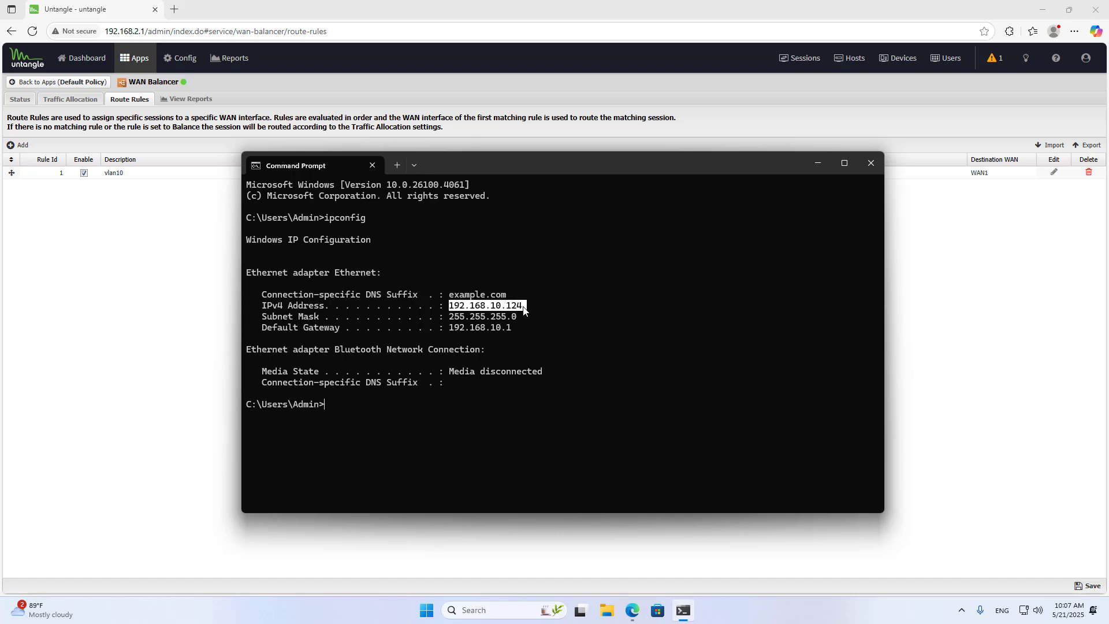
click(816, 164)
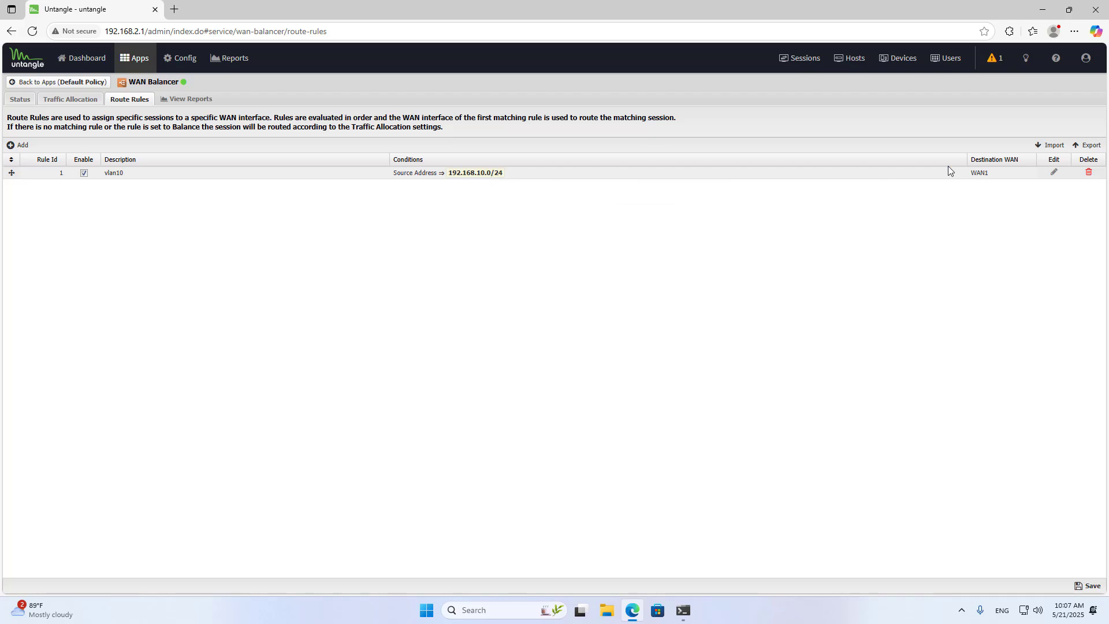
click(174, 9)
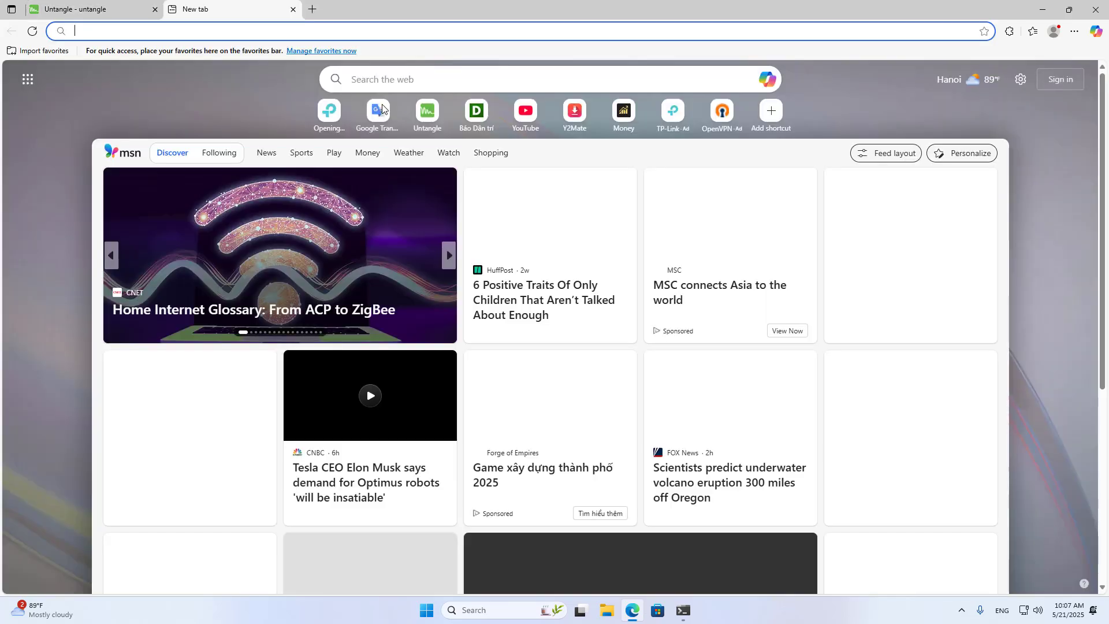
text(ping.eu)
key(Return)
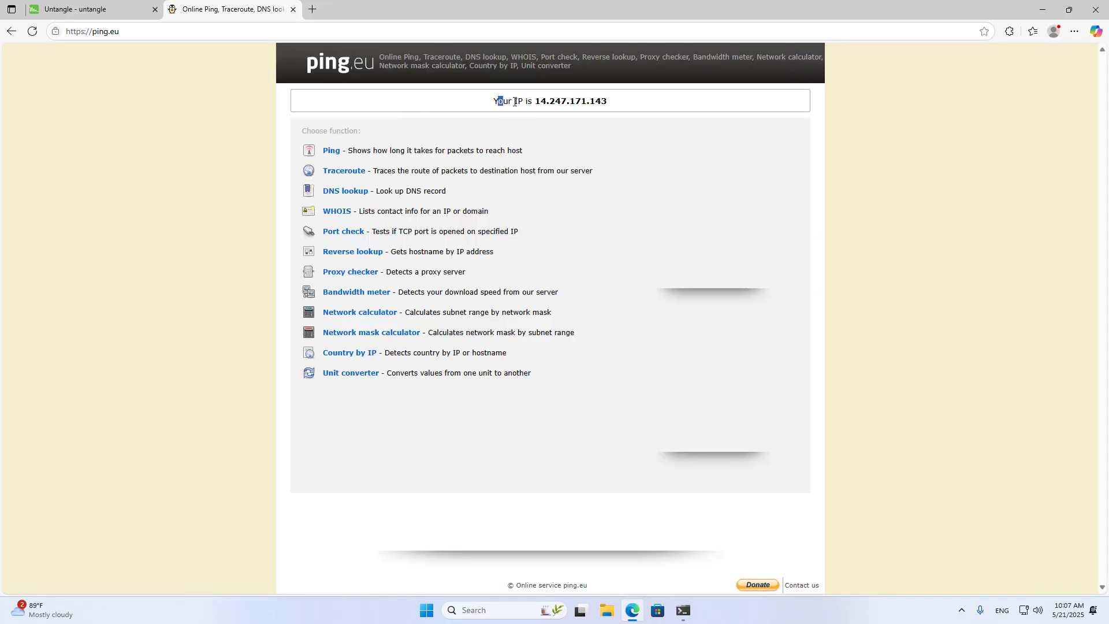
drag(515, 102, 610, 105)
Change the vlan10 route rule's destination WAN to WAN2 in Untangle, and save the route rules.
click(125, 16)
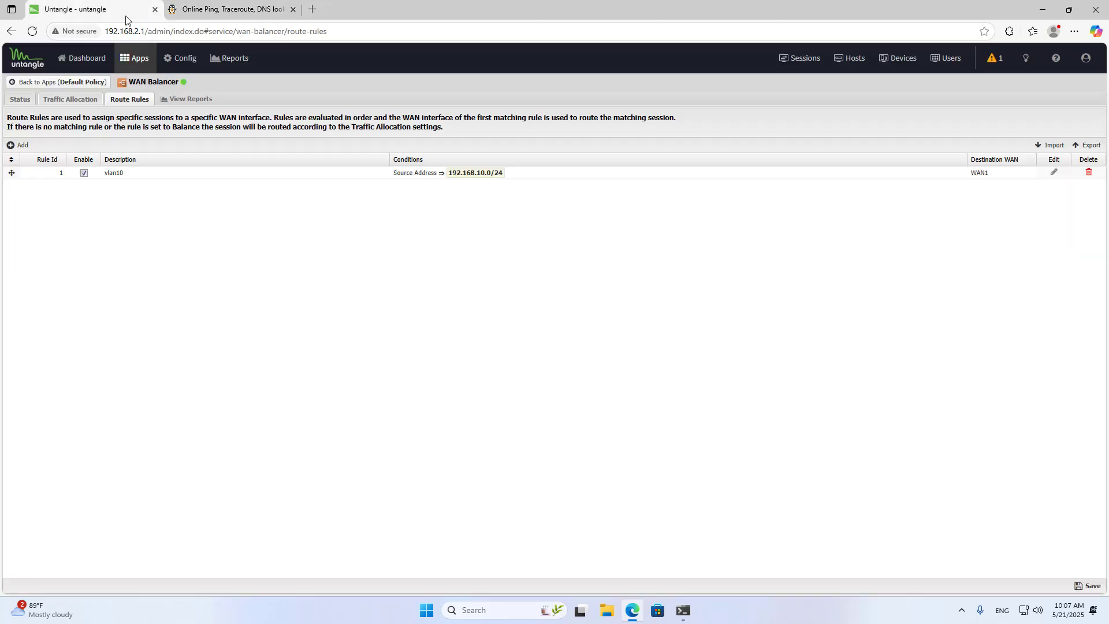
click(523, 174)
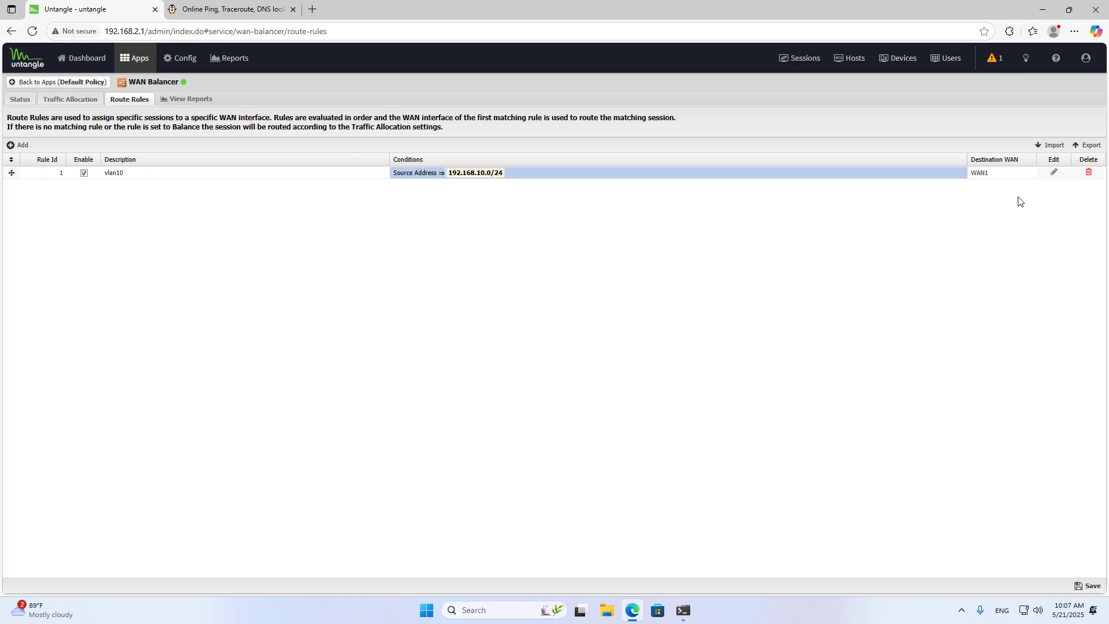
click(1053, 174)
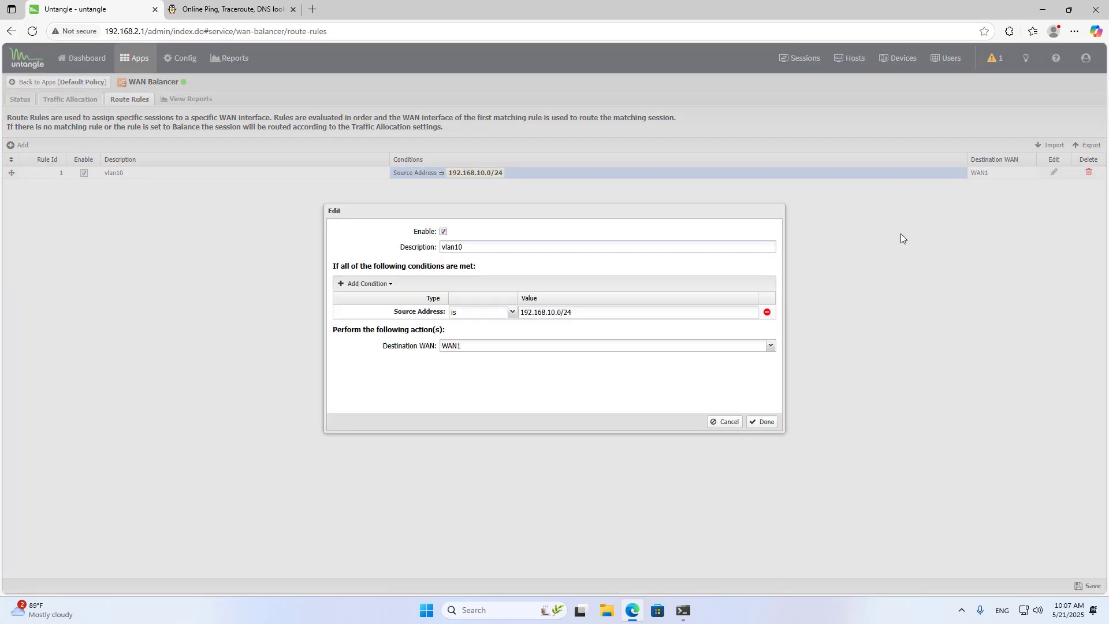
click(770, 346)
click(589, 383)
click(764, 422)
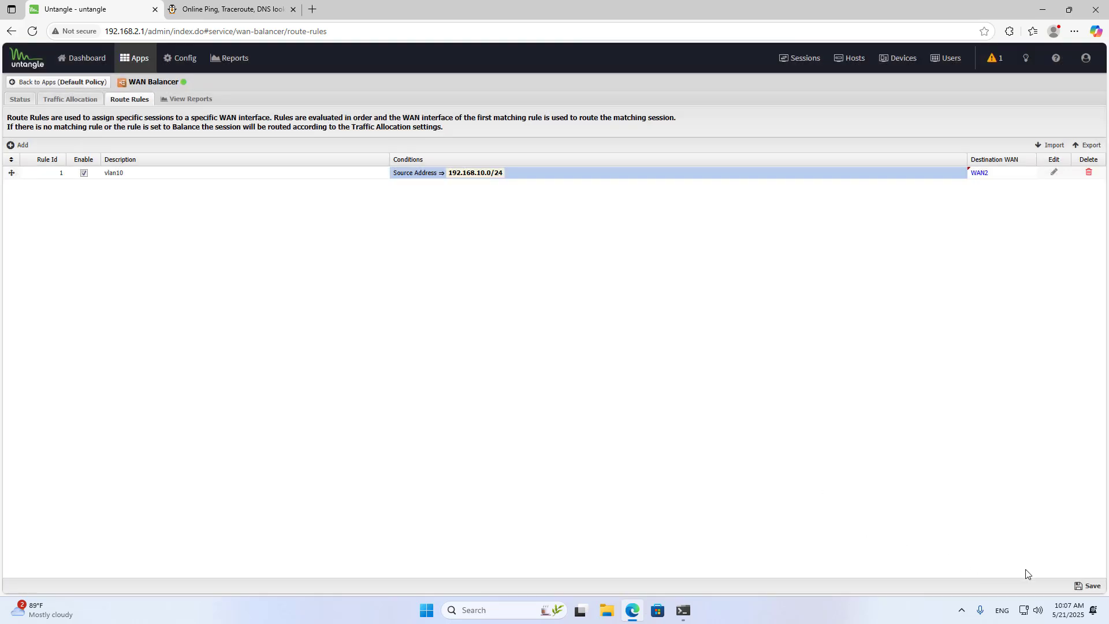
click(1094, 587)
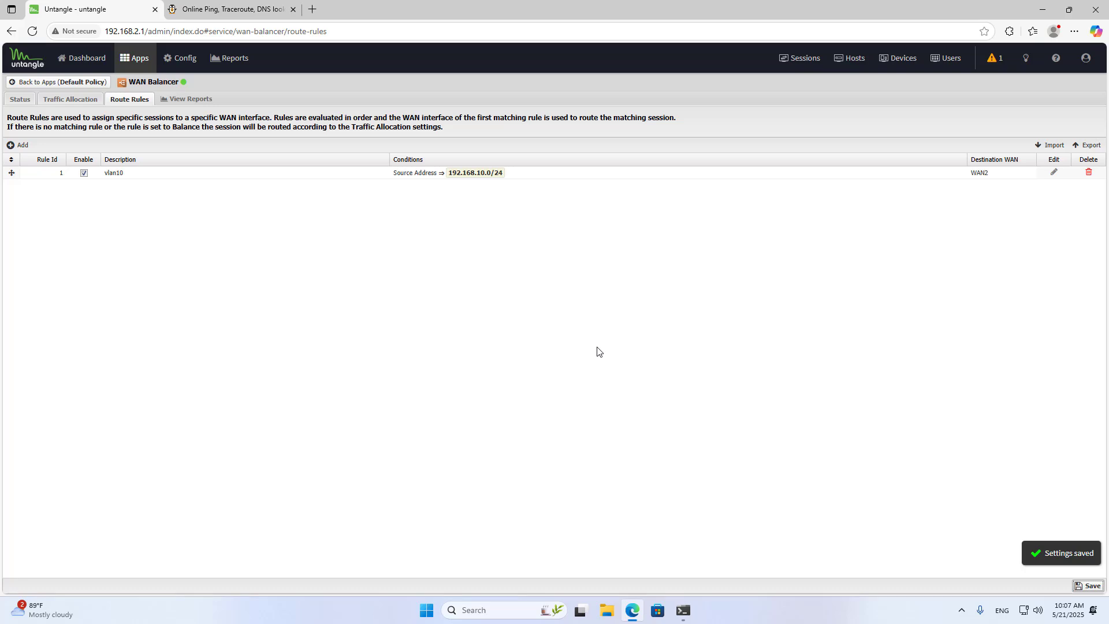
Open ping.eu in another new browser tab and check the public IP under the changed route rule.
click(317, 13)
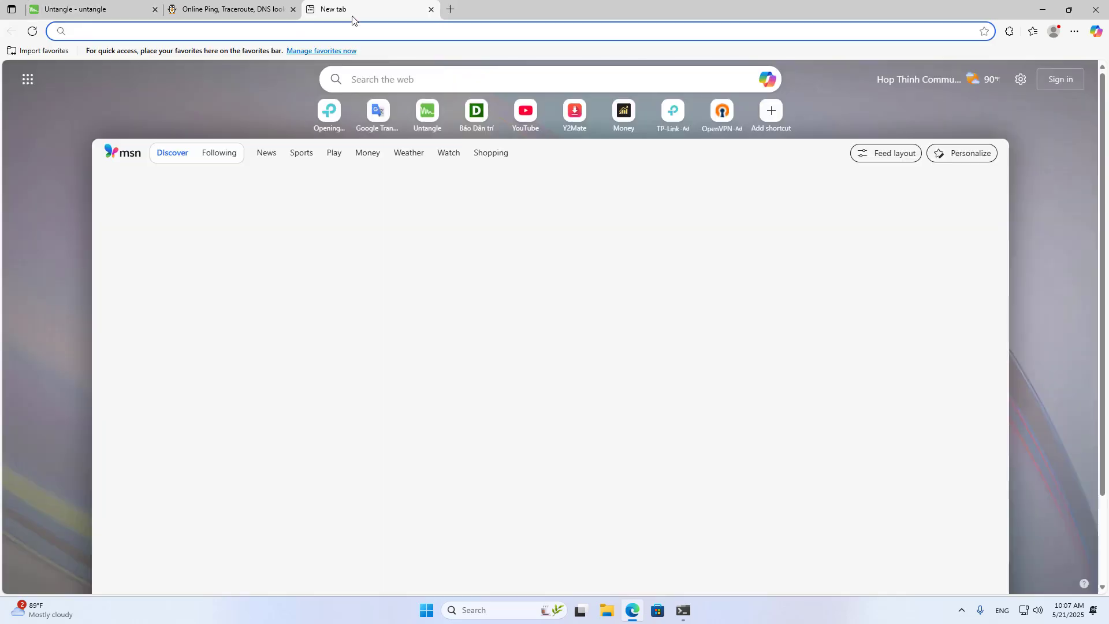
text(ping.eu)
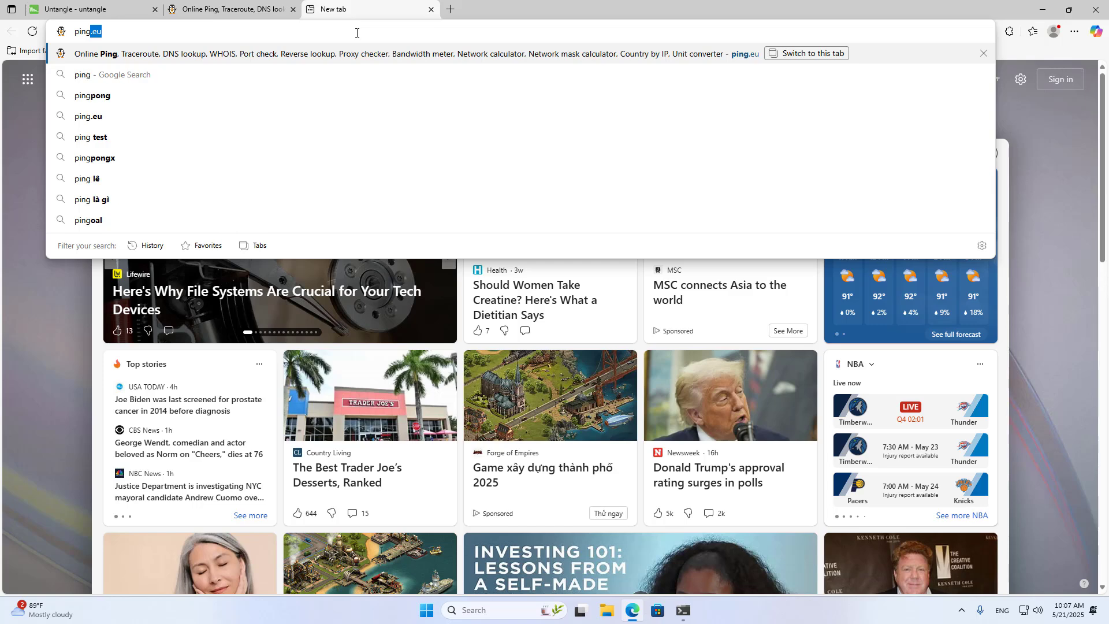
key(Return)
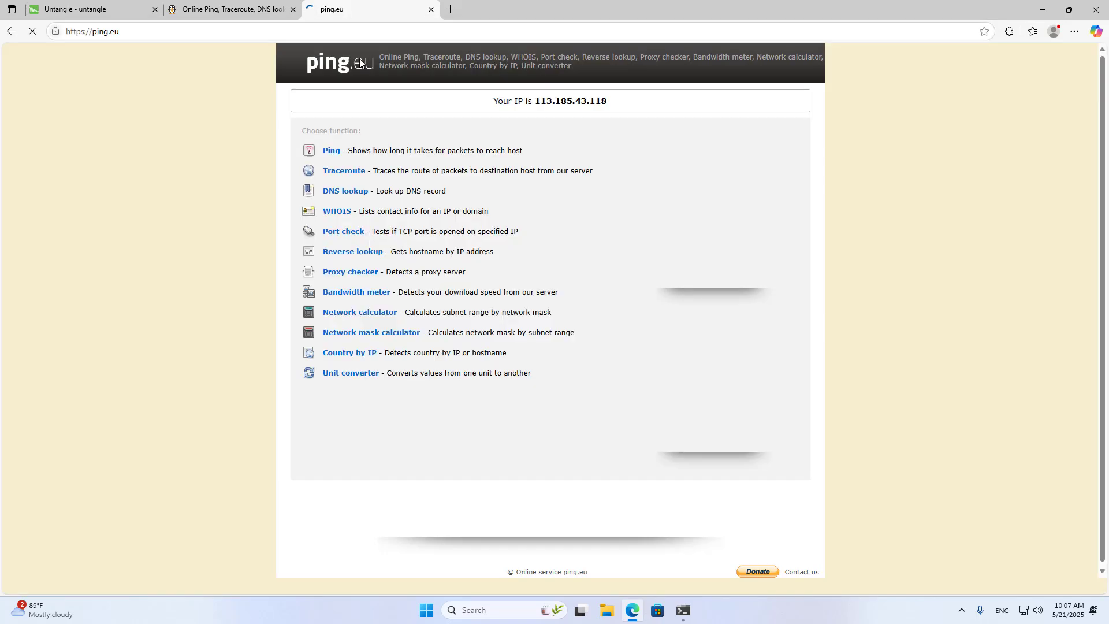
drag(536, 104, 629, 106)
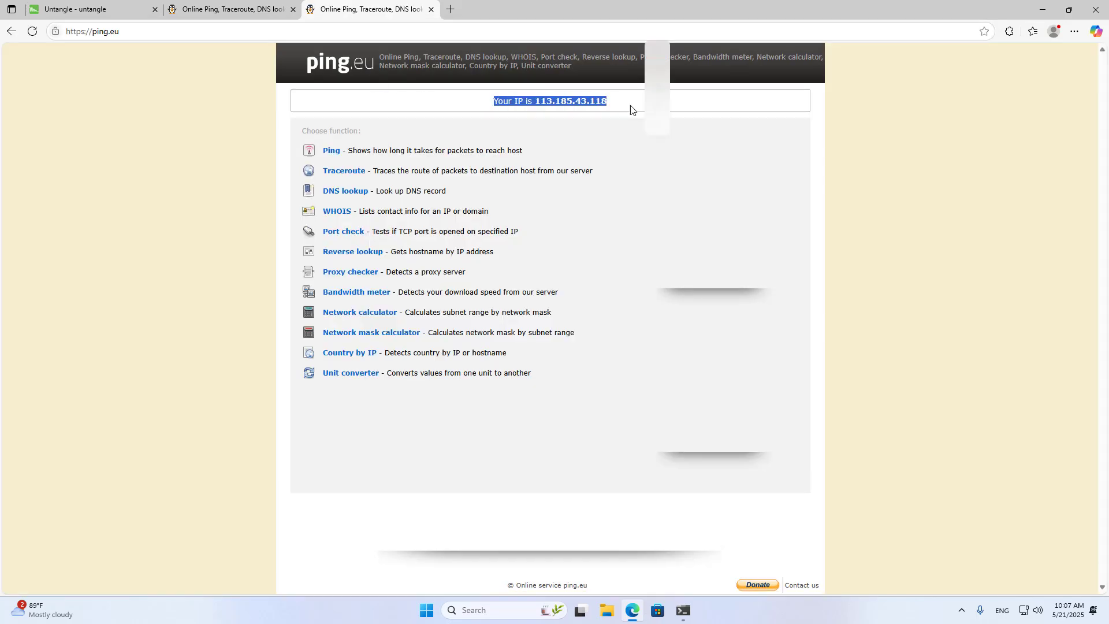
Compare the public IP addresses shown in the two ping.eu tabs.
click(234, 12)
click(483, 107)
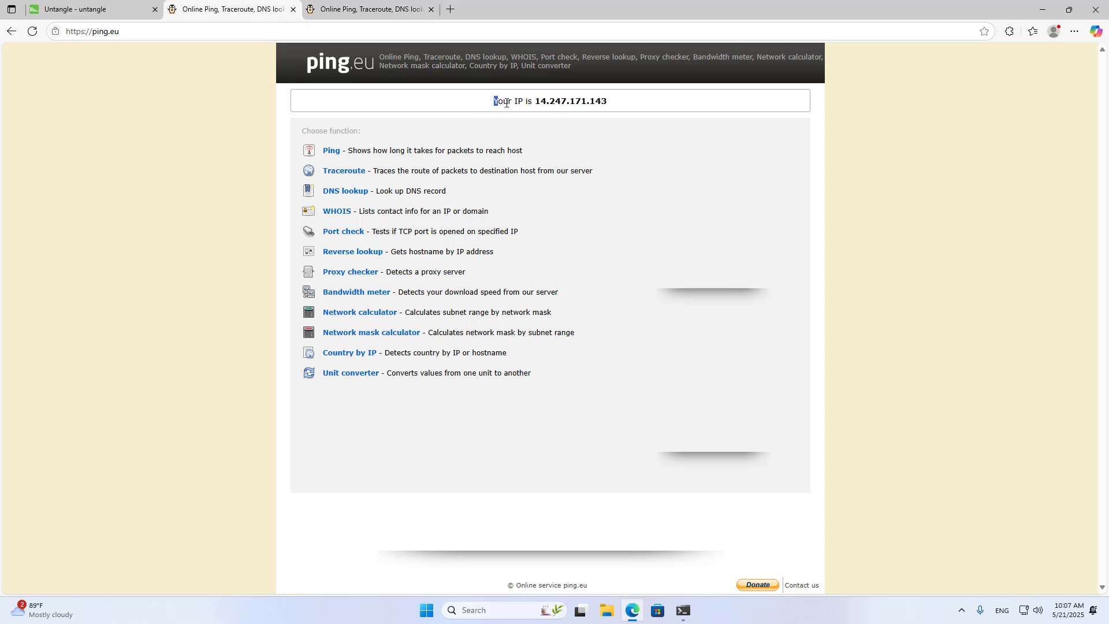
drag(506, 103, 636, 110)
key(ctrl+Tab)
click(530, 106)
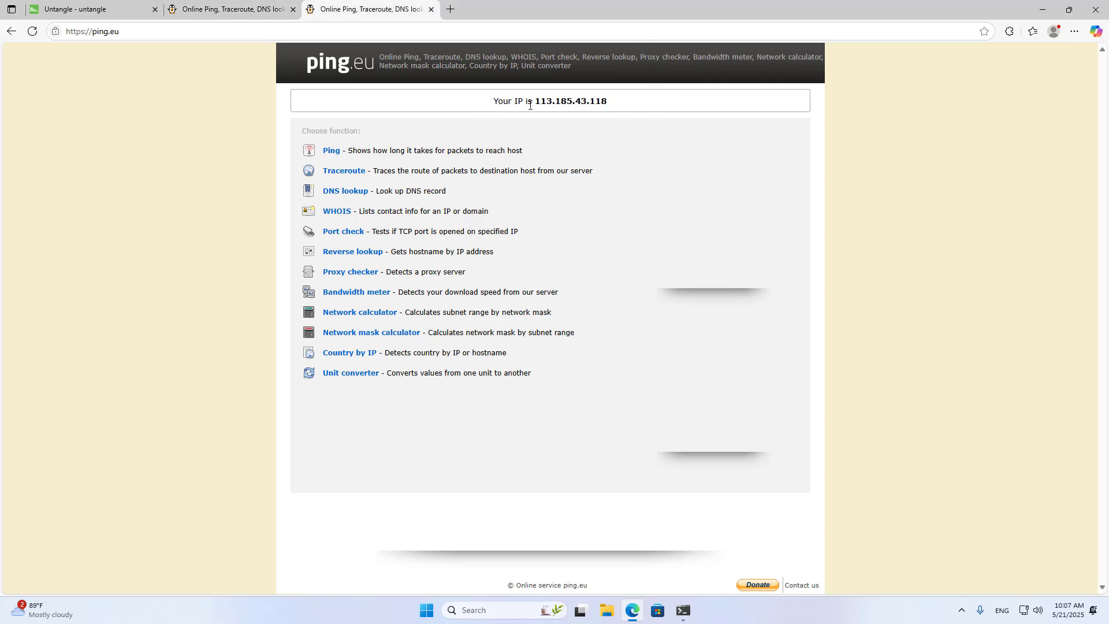
Highlight the public IP in the WAN2 test's ping.eu tab and in the earlier ping.eu tab to recheck the routing difference.
drag(537, 103, 636, 104)
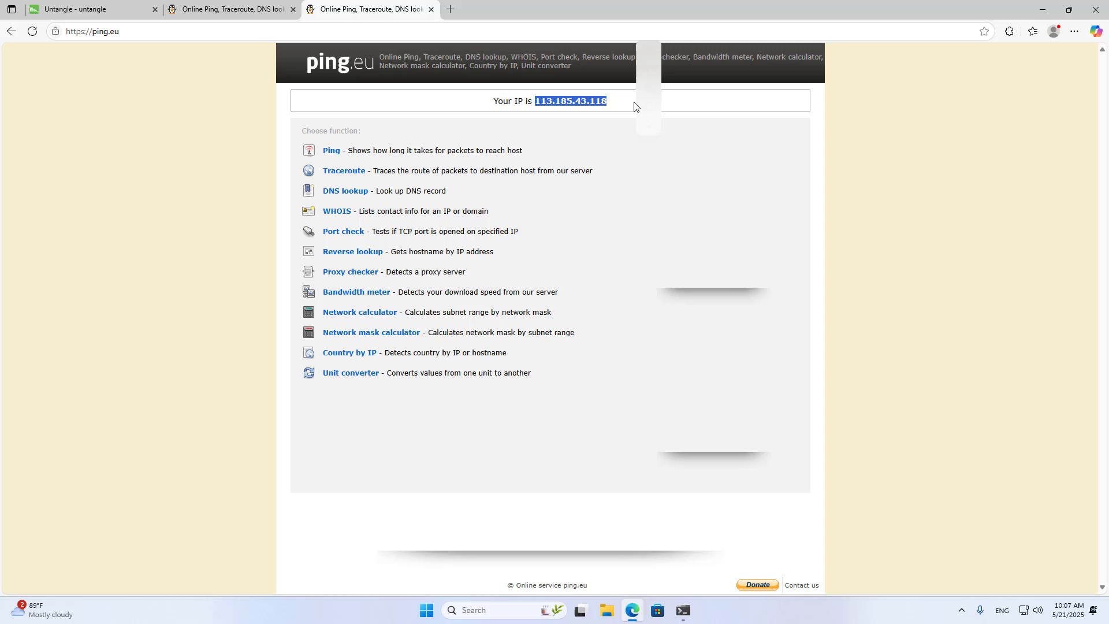
click(227, 13)
click(535, 104)
drag(535, 104, 606, 104)
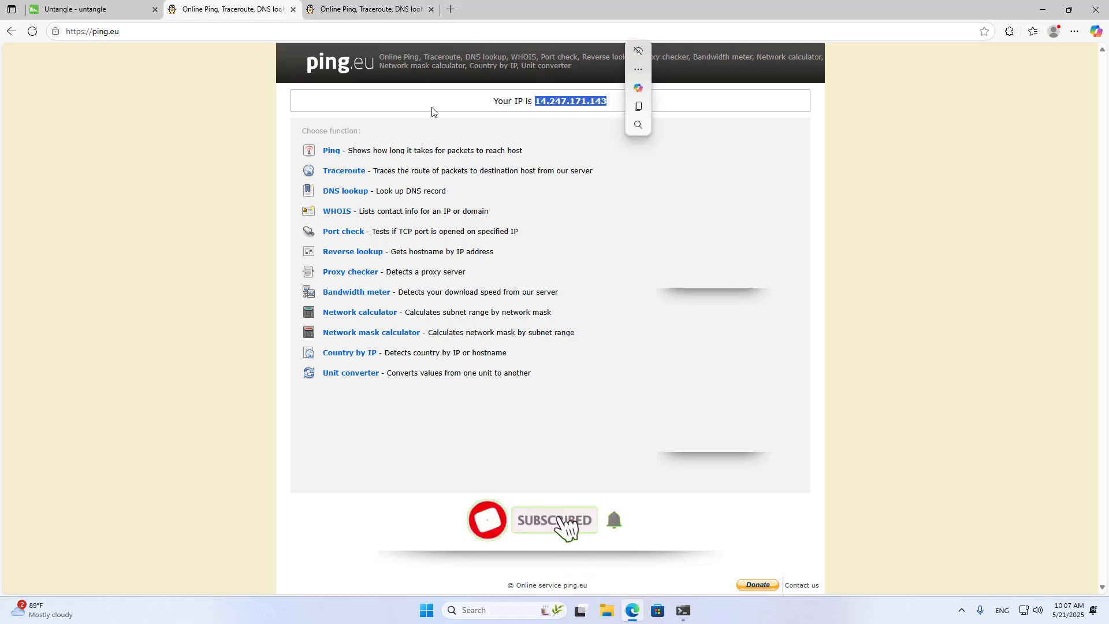
click(431, 109)
Set the vlan10 route rule's destination WAN to Balance in Untangle, and save the route rules.
click(112, 13)
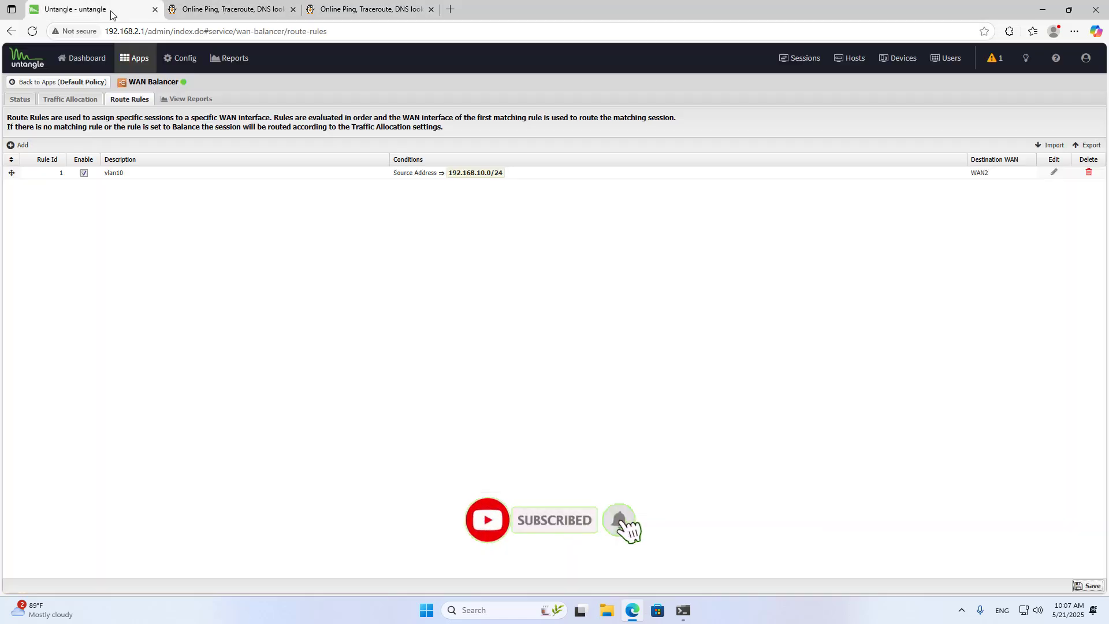
click(1054, 172)
click(771, 346)
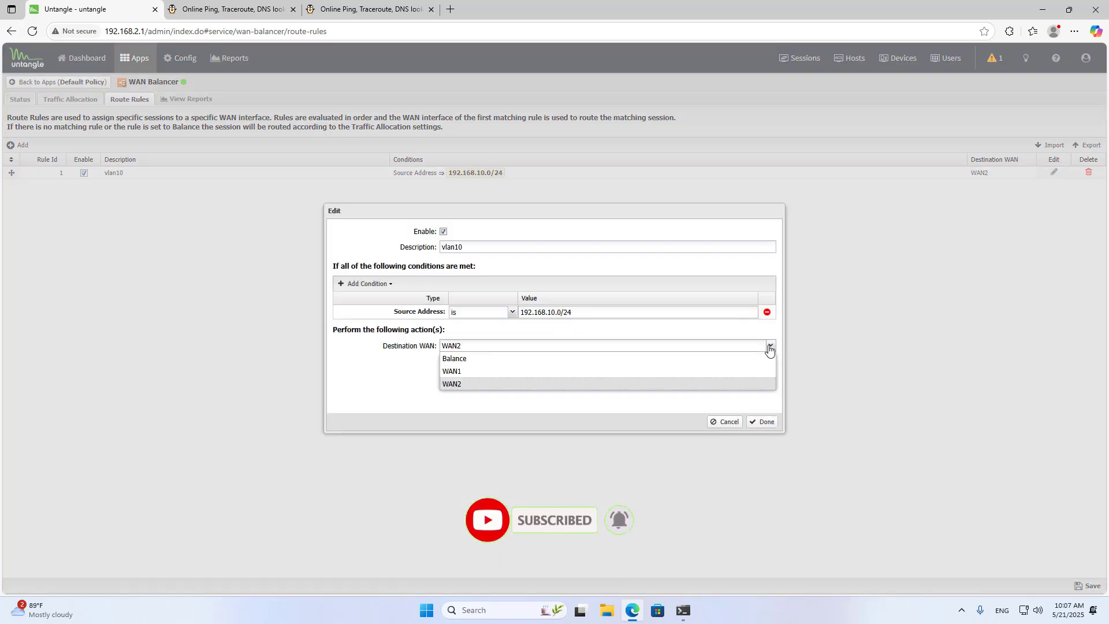
click(512, 359)
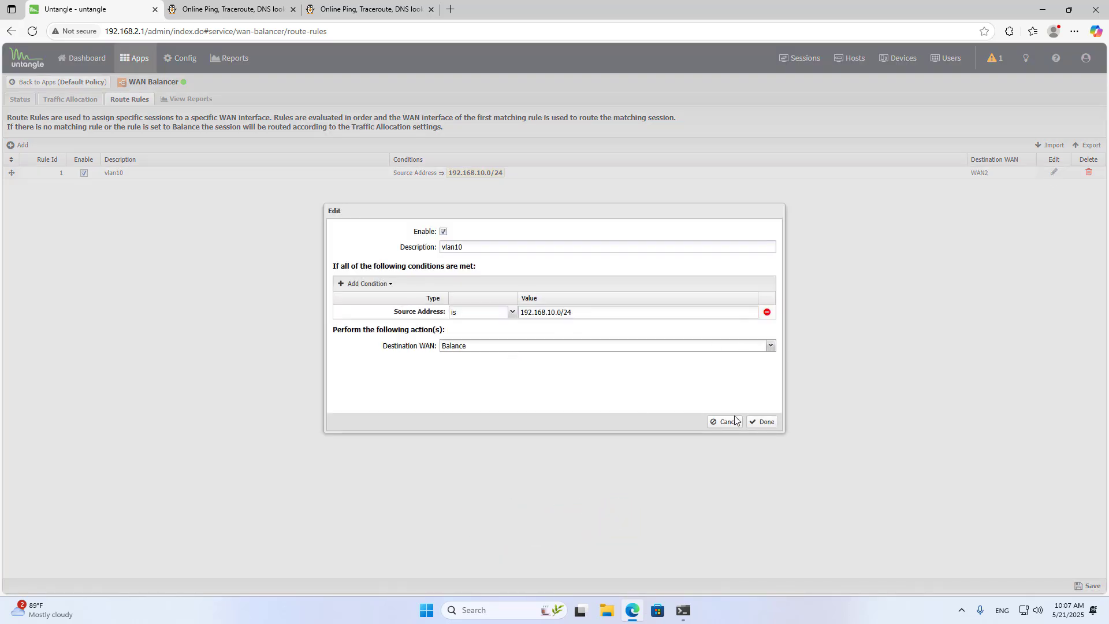
click(766, 422)
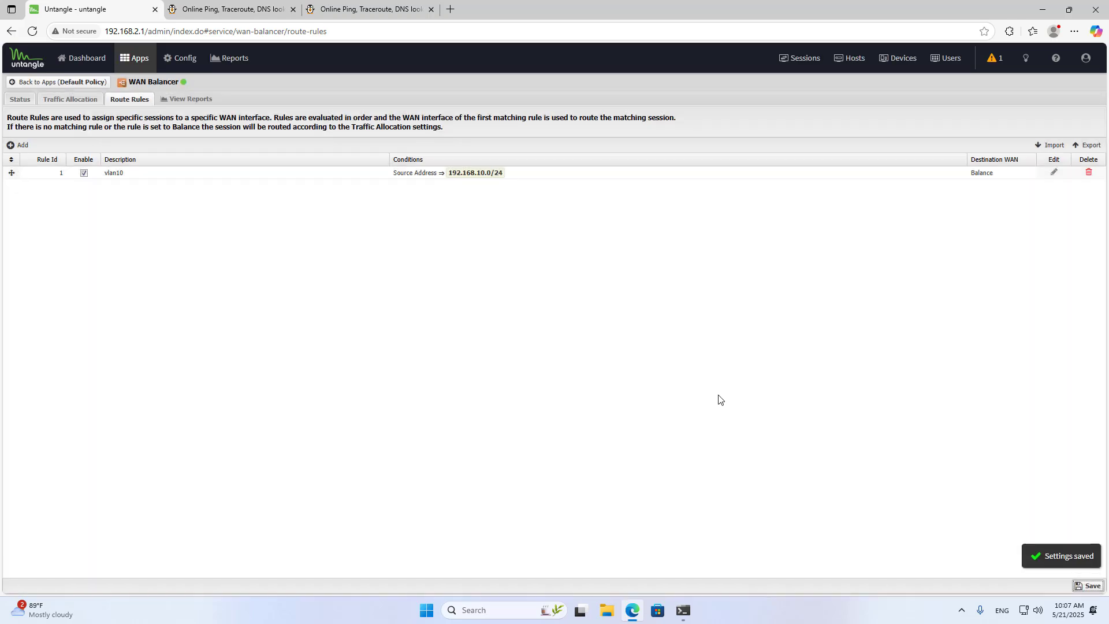
Open ping.eu in a third new browser tab and check the public IP under the Balance setting.
click(450, 7)
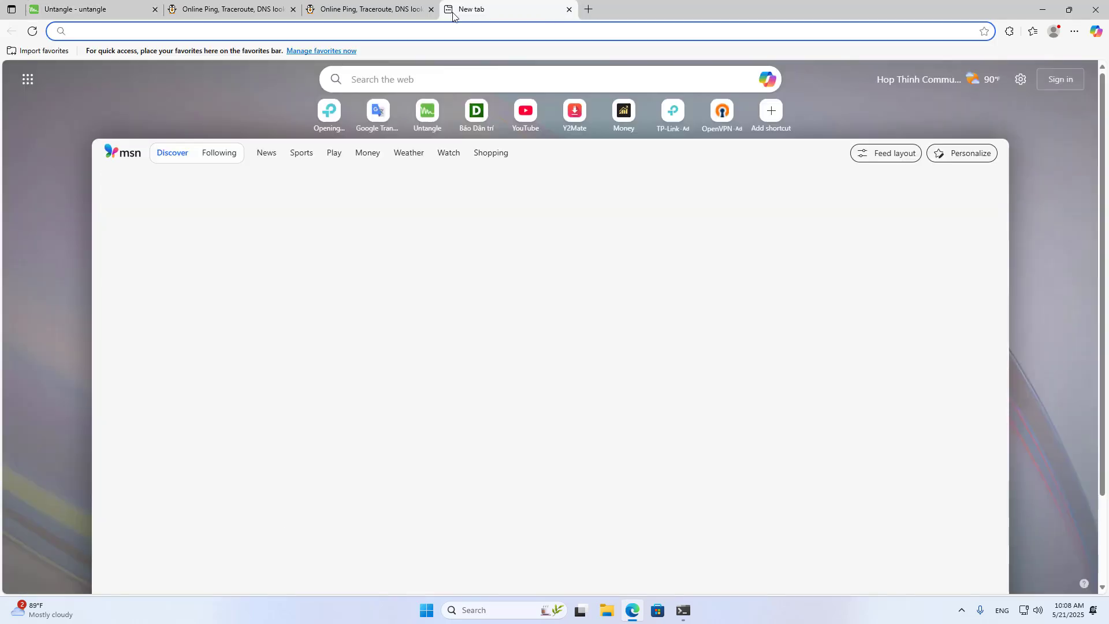
text(ping.eu)
key(Return)
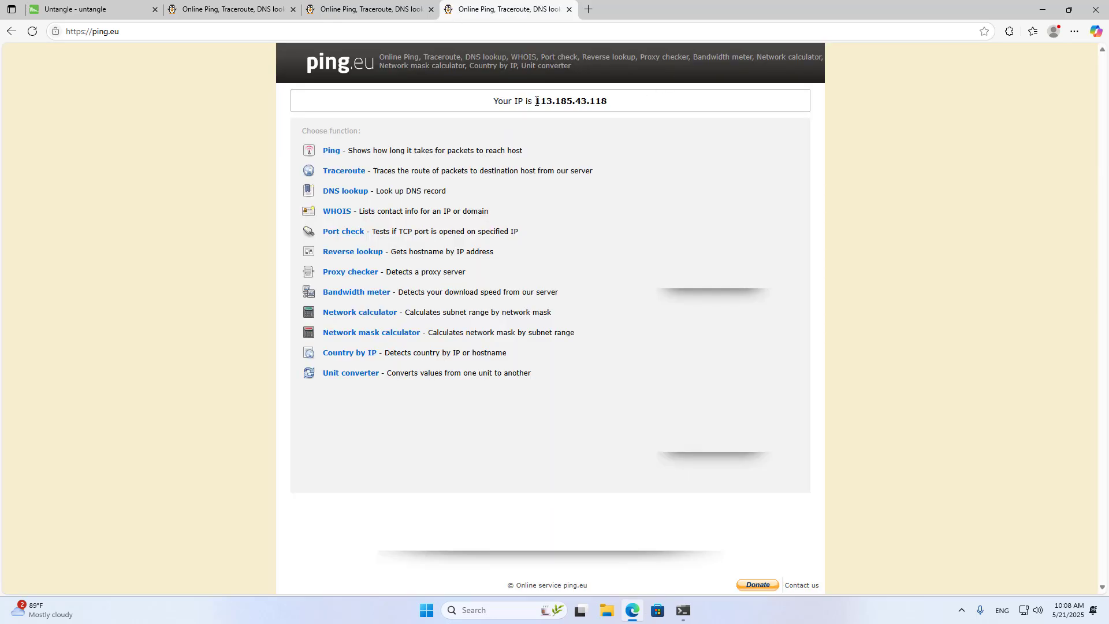
drag(537, 101, 705, 99)
click(585, 126)
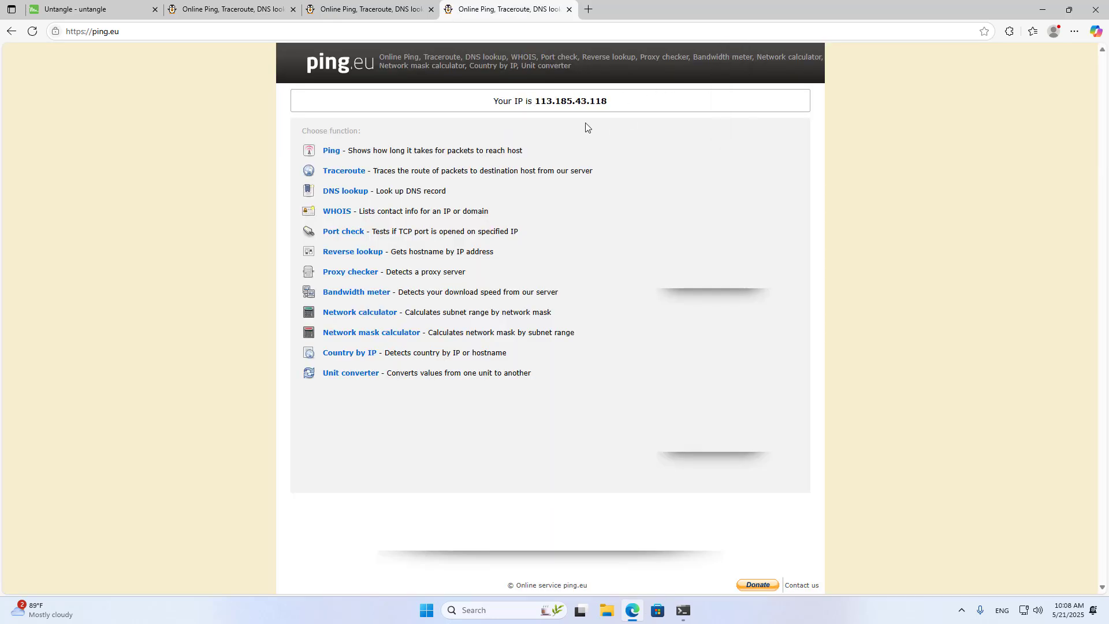